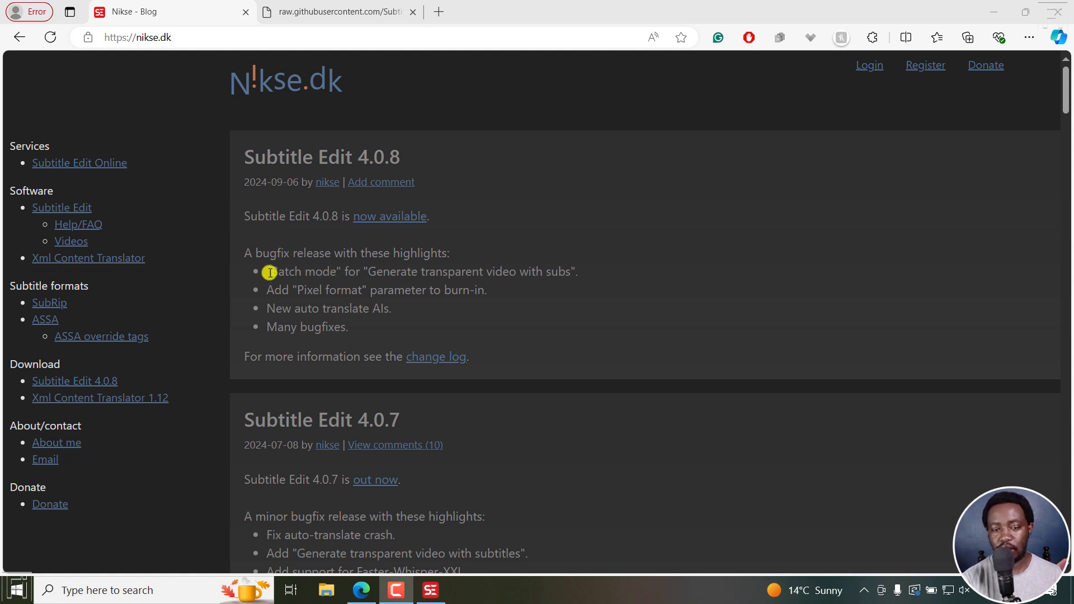
# Highlight the 'Batch mode' feature name in the 4.0.8 release post, then clear it
pyautogui.moveTo(271, 272); pyautogui.dragTo(336, 272)
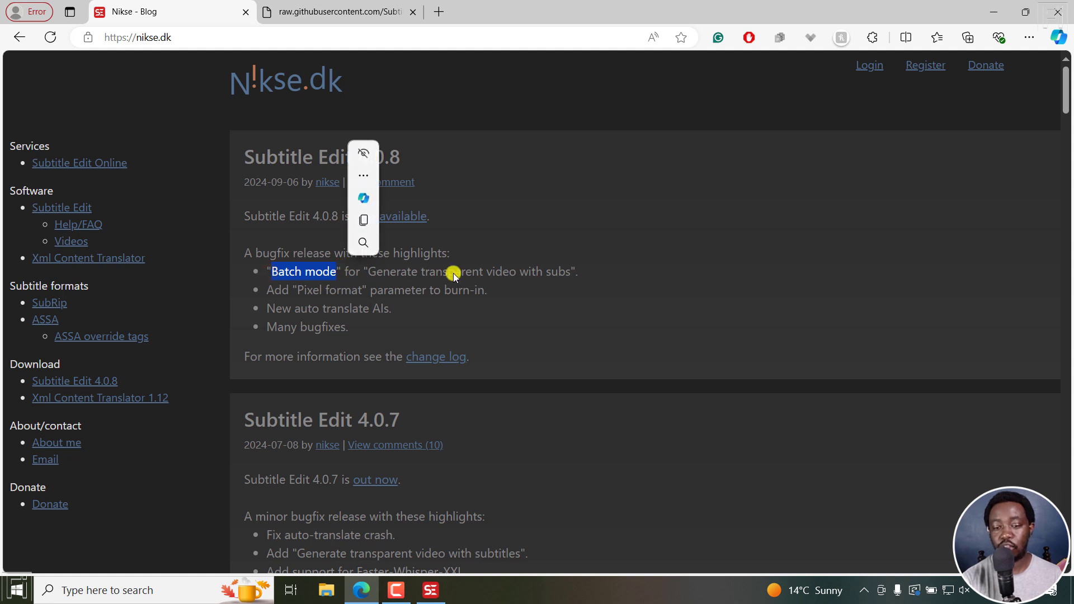
pyautogui.click(475, 273)
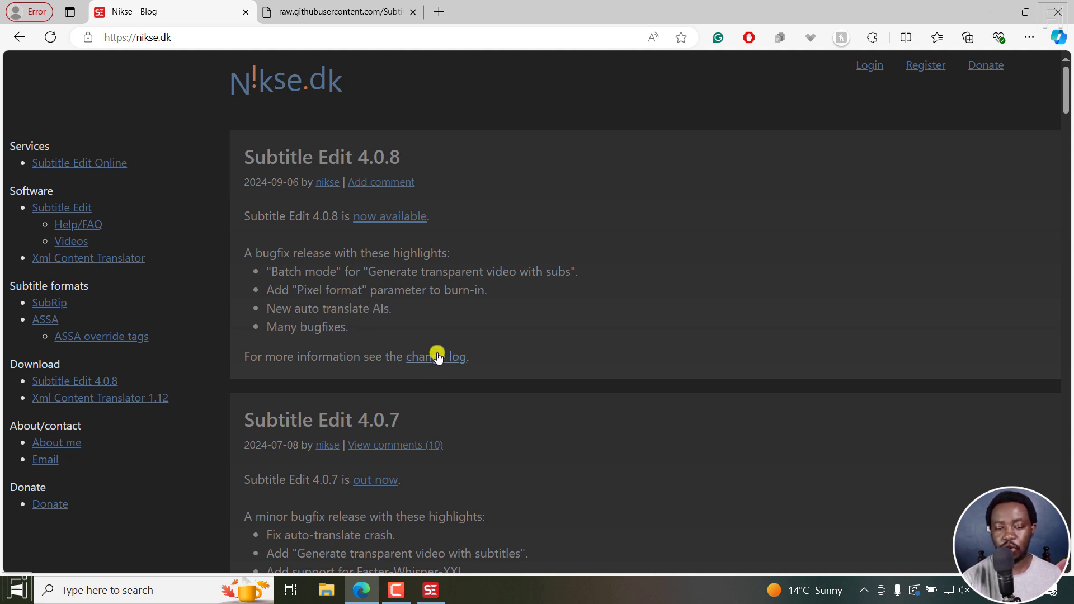
pyautogui.click(315, 11)
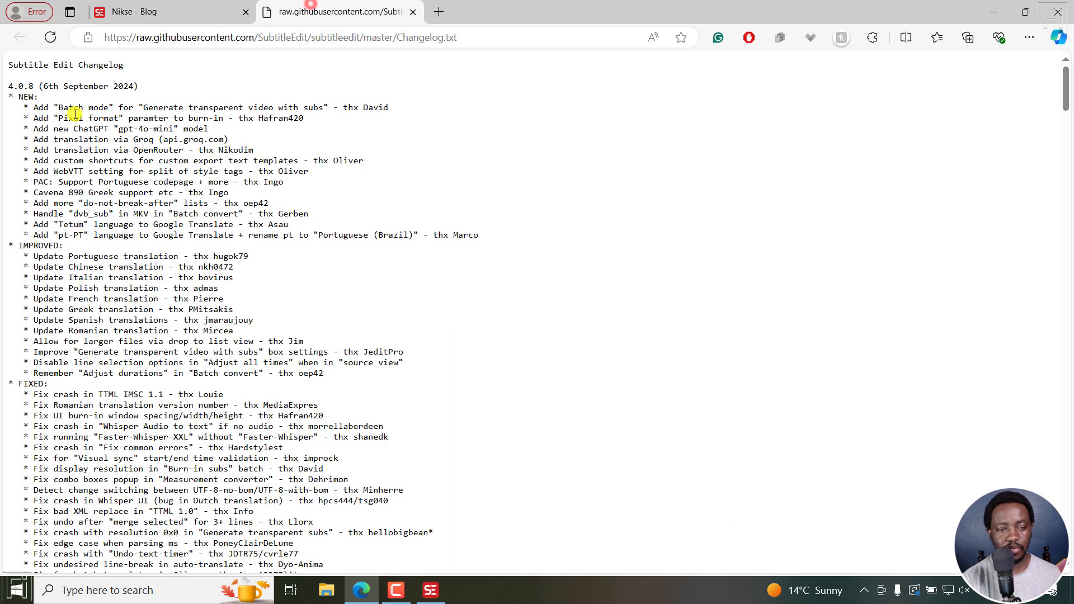
pyautogui.moveTo(56, 106); pyautogui.dragTo(83, 107)
pyautogui.moveTo(163, 115); pyautogui.dragTo(400, 108)
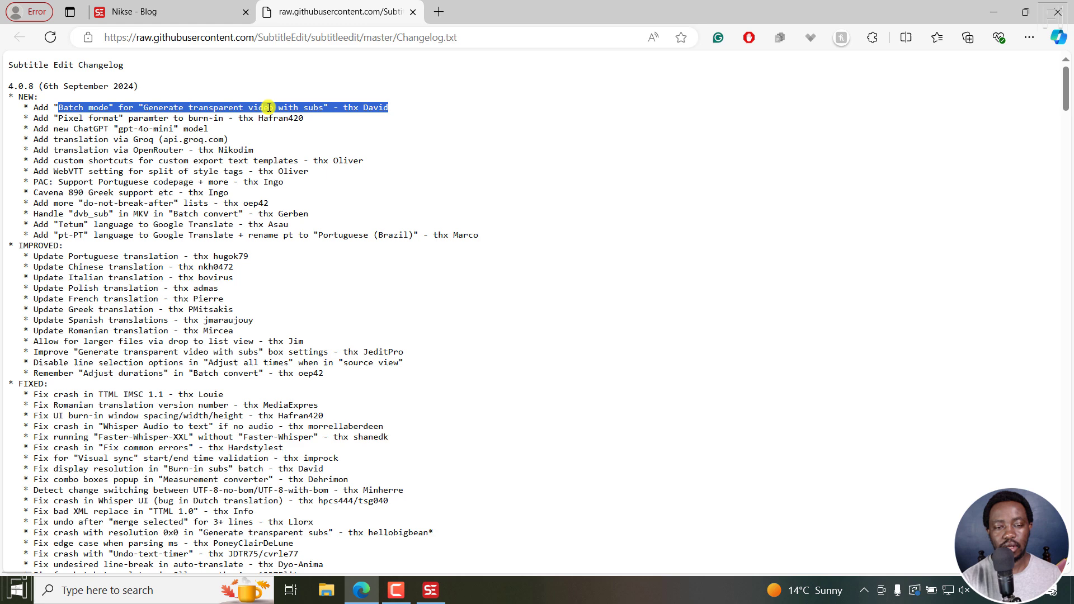
pyautogui.click(82, 115)
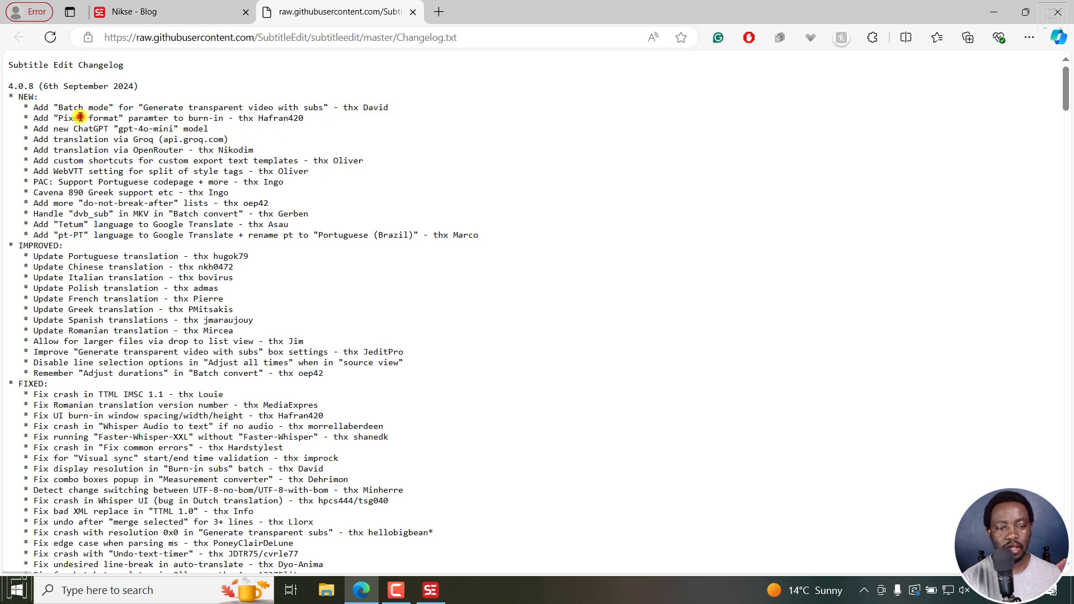
pyautogui.moveTo(54, 132); pyautogui.dragTo(119, 132)
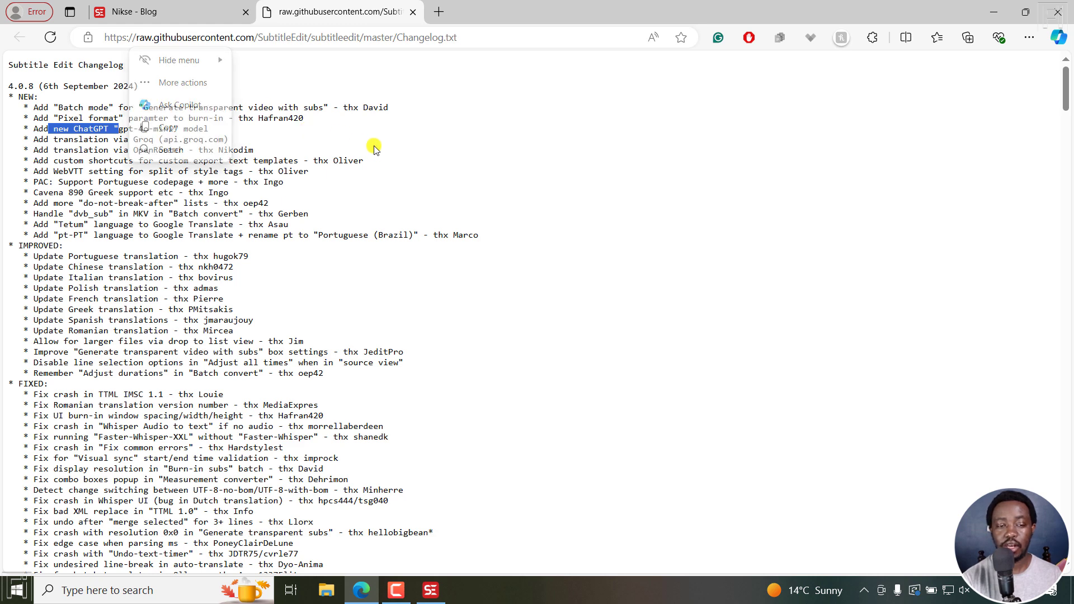
pyautogui.moveTo(308, 140); pyautogui.dragTo(142, 135)
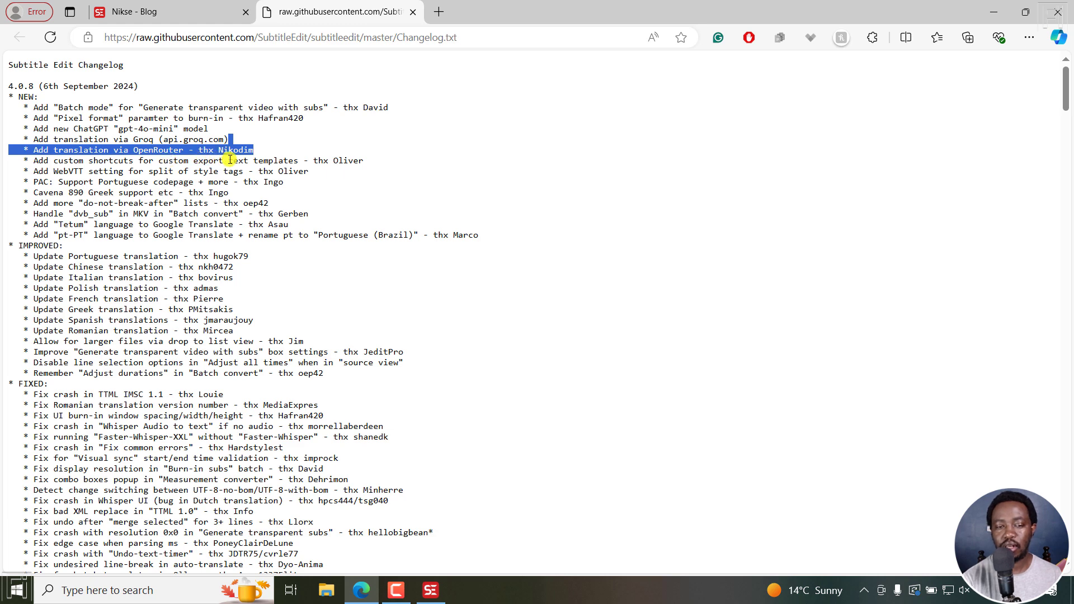
pyautogui.moveTo(68, 172); pyautogui.dragTo(168, 172)
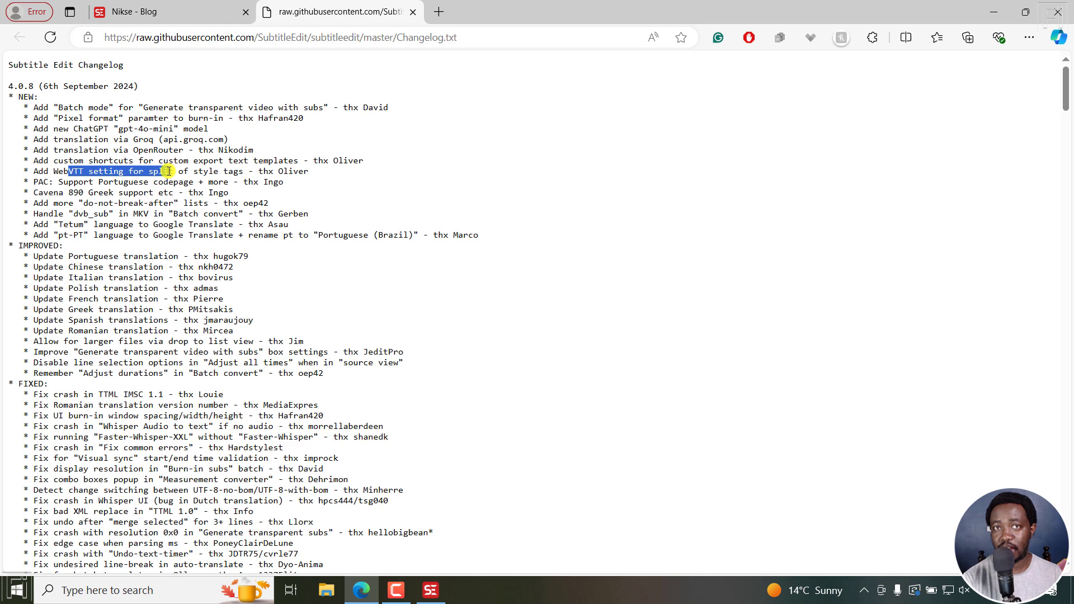
pyautogui.moveTo(67, 192); pyautogui.dragTo(60, 182)
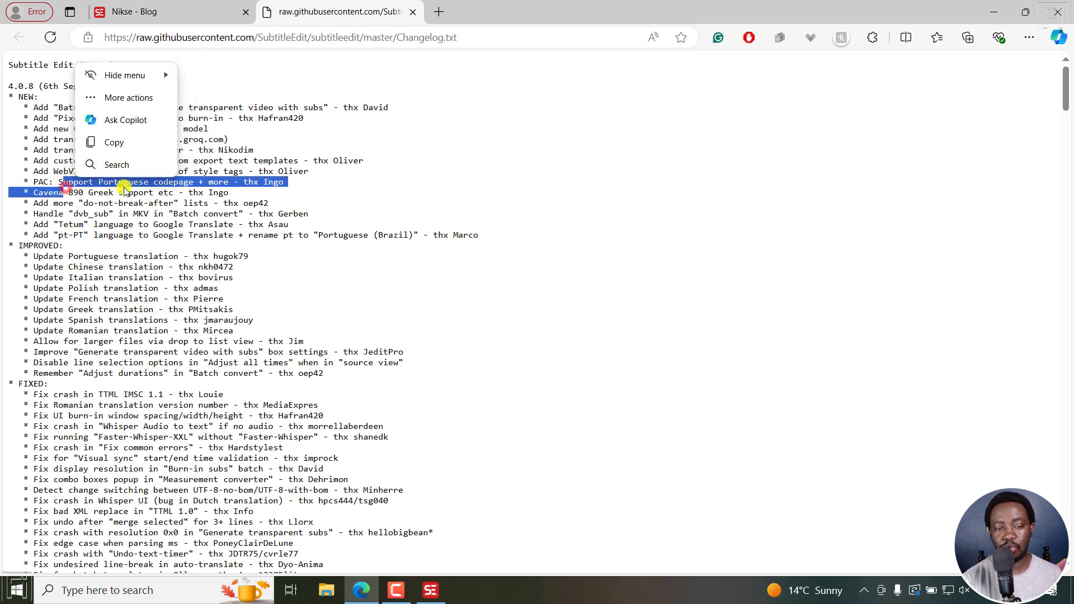
pyautogui.click(80, 193)
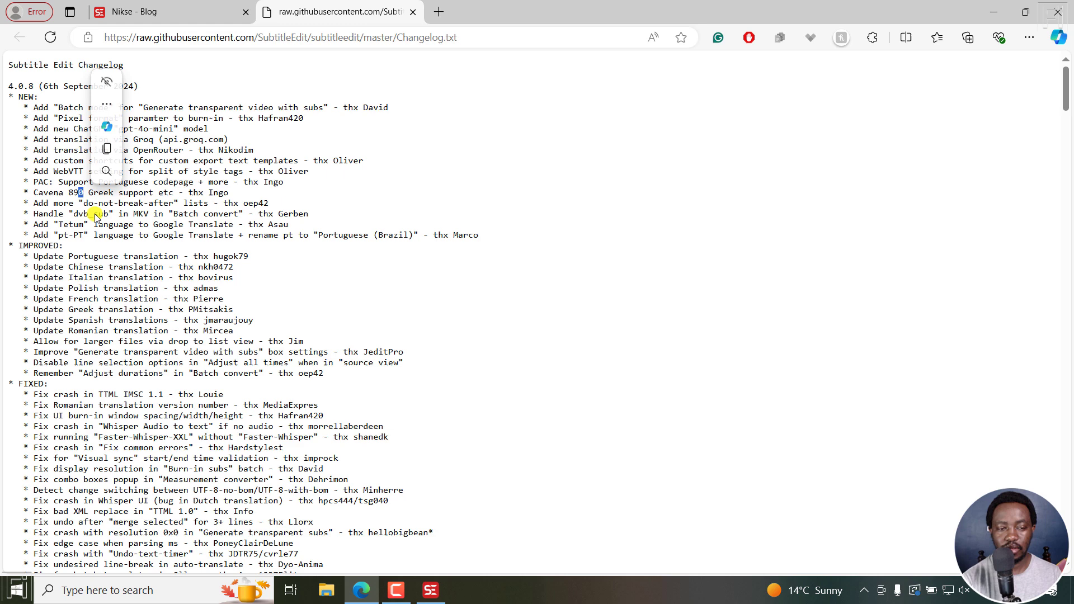
pyautogui.moveTo(84, 214); pyautogui.dragTo(140, 229)
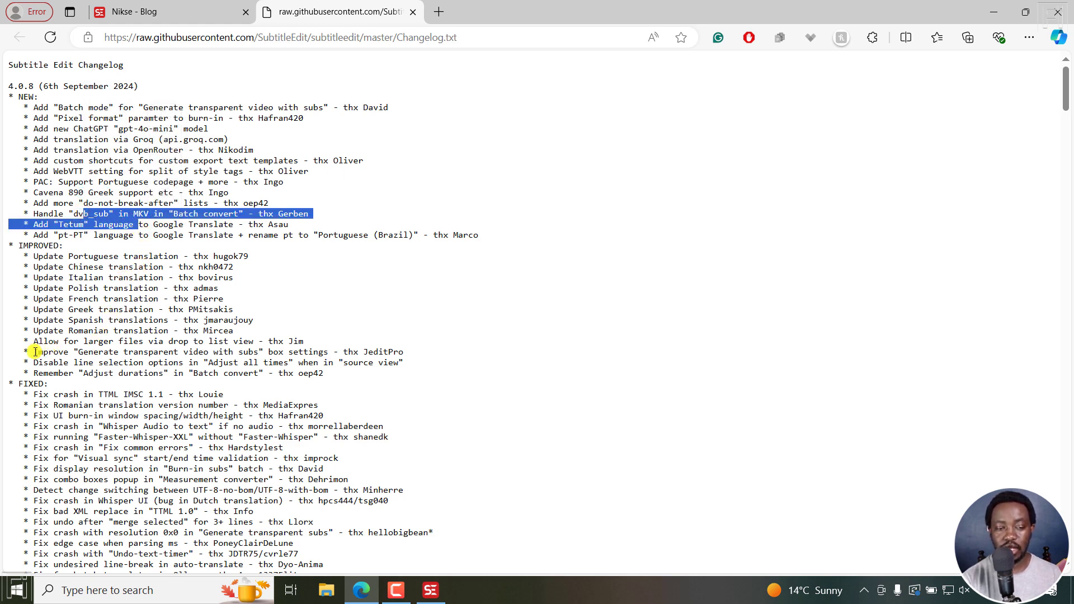
pyautogui.moveTo(35, 351); pyautogui.dragTo(332, 348)
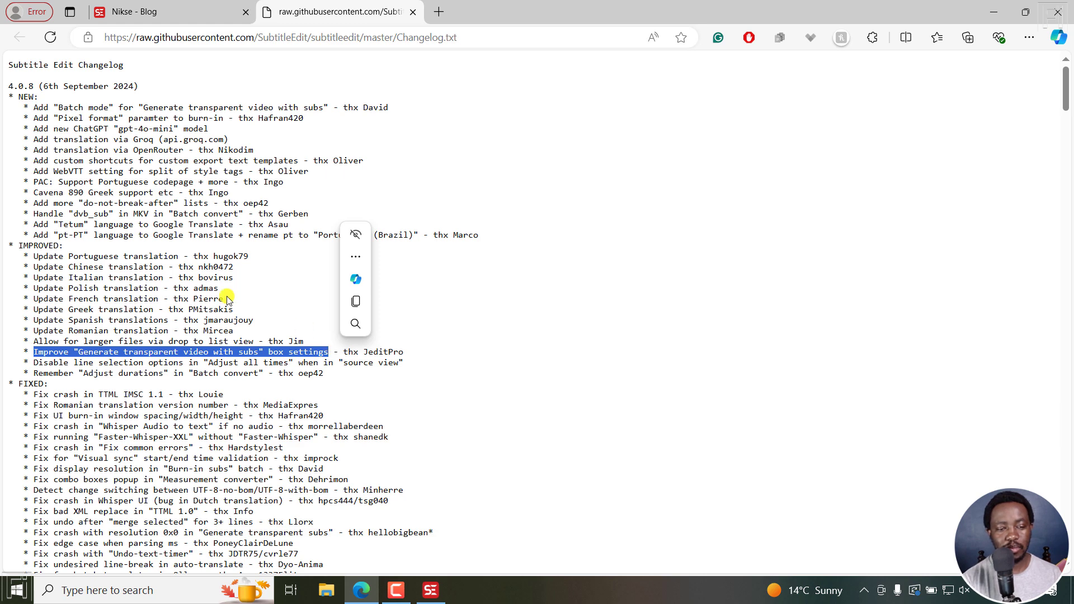
pyautogui.click(319, 281)
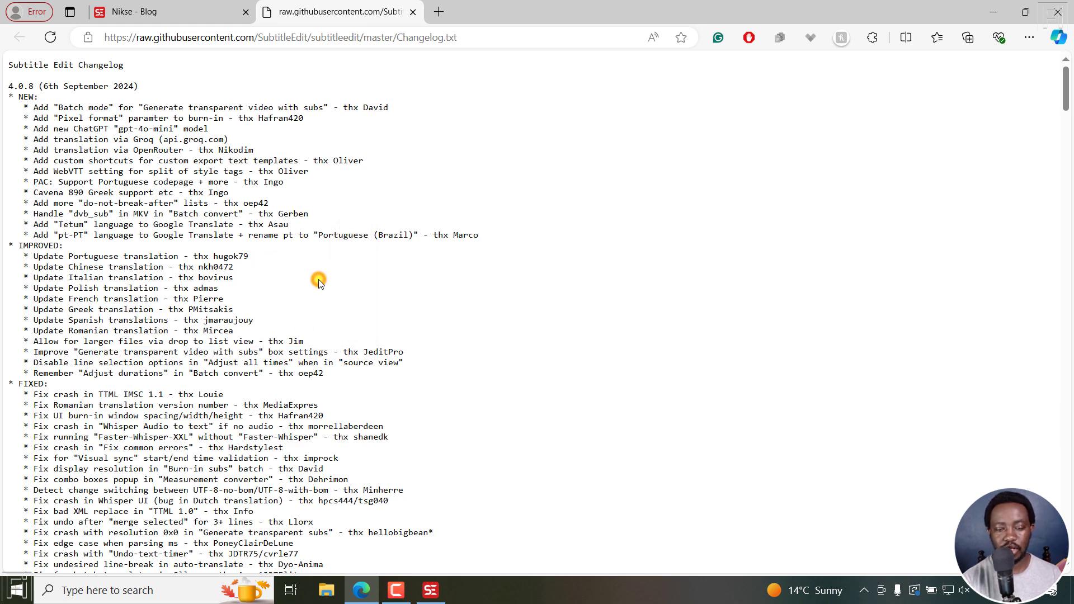
# Switch to Subtitle Edit and check the video player settings without changing anything
pyautogui.click(427, 594)
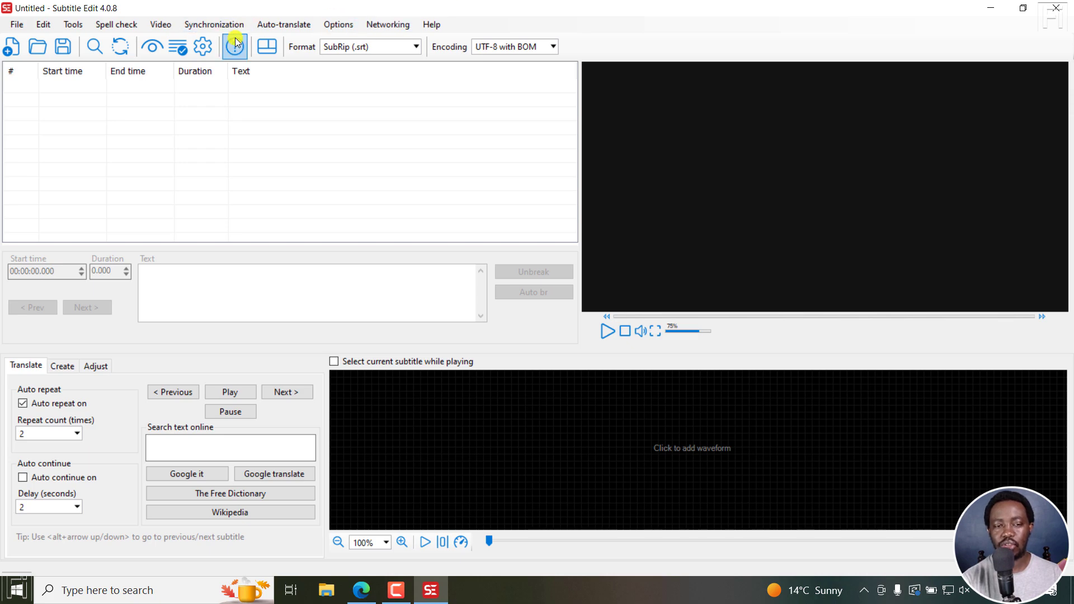
pyautogui.click(202, 47)
pyautogui.click(181, 154)
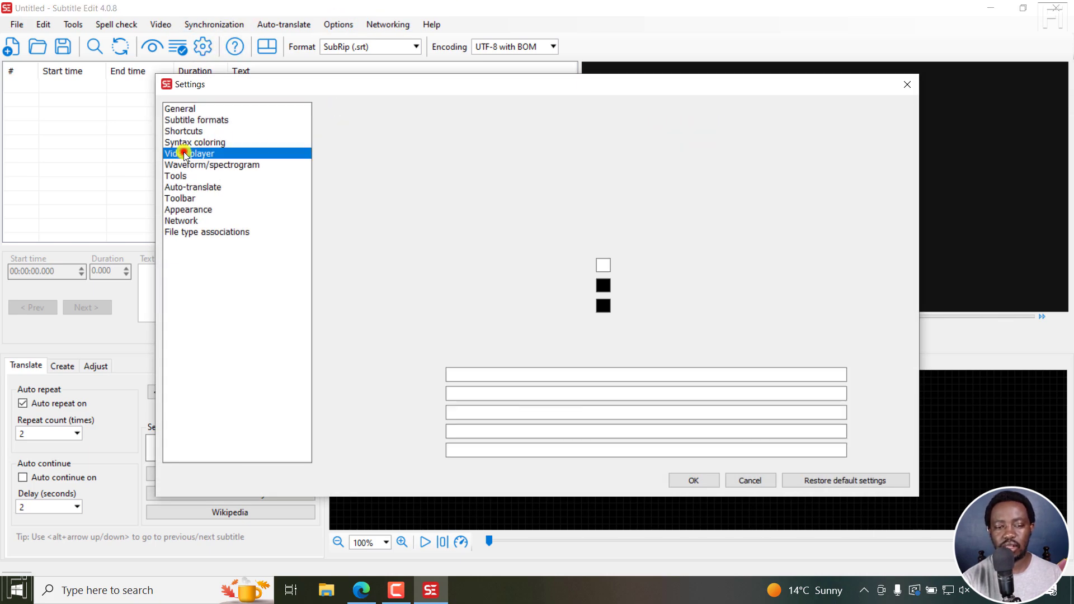
pyautogui.click(907, 85)
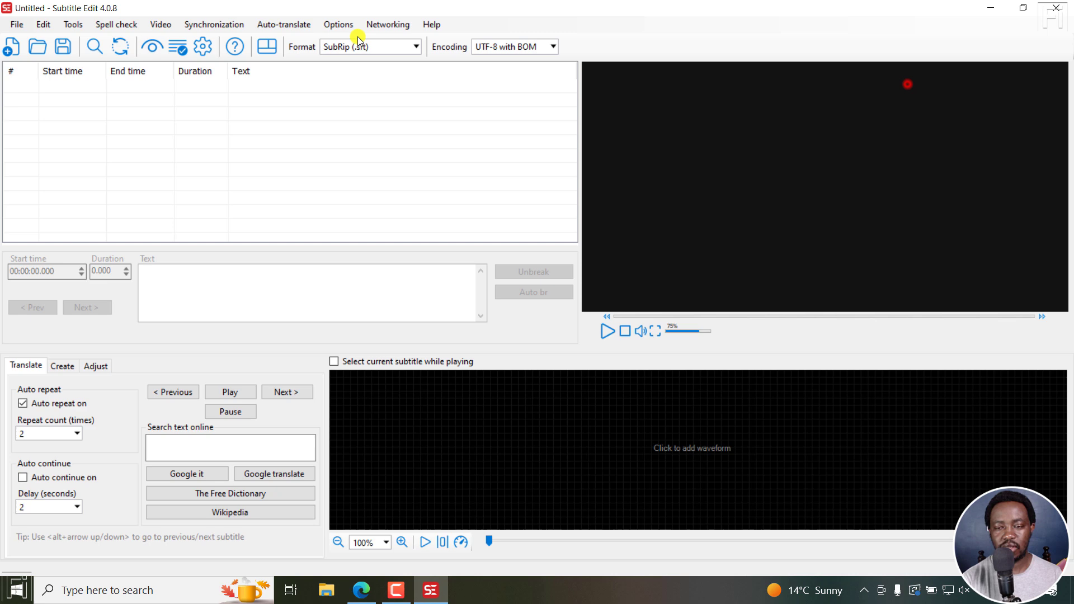
# Choose Open video file... from the Video menu
pyautogui.click(160, 24)
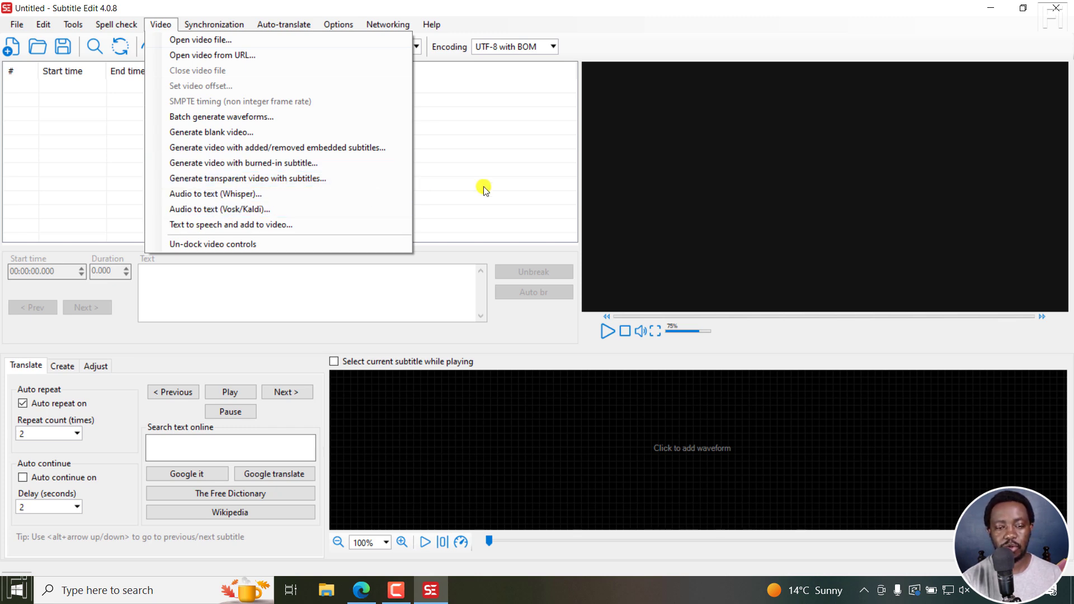
pyautogui.click(455, 137)
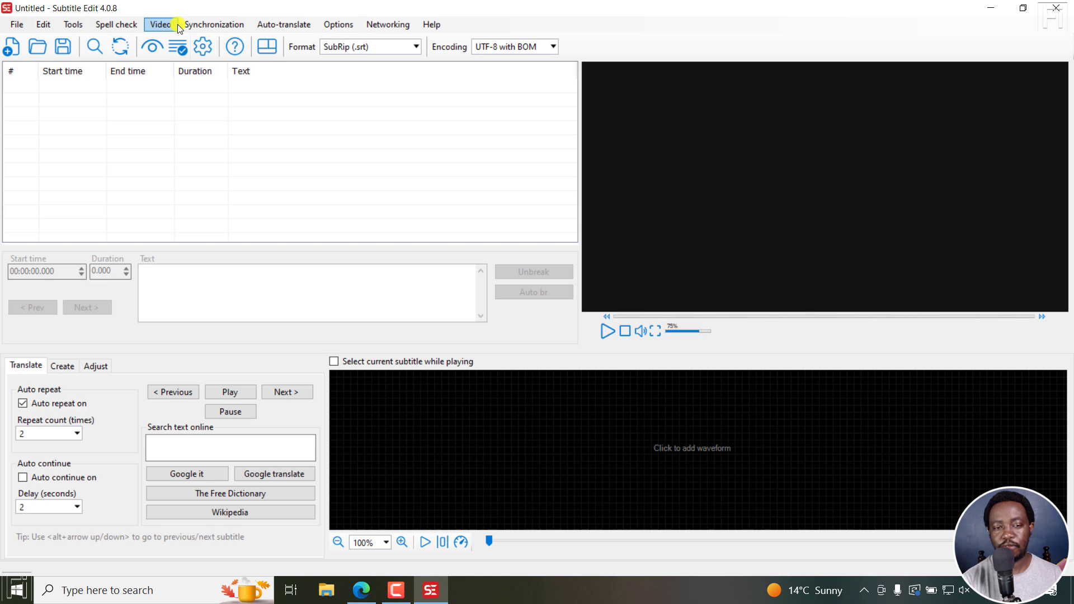
pyautogui.click(153, 24)
pyautogui.click(174, 37)
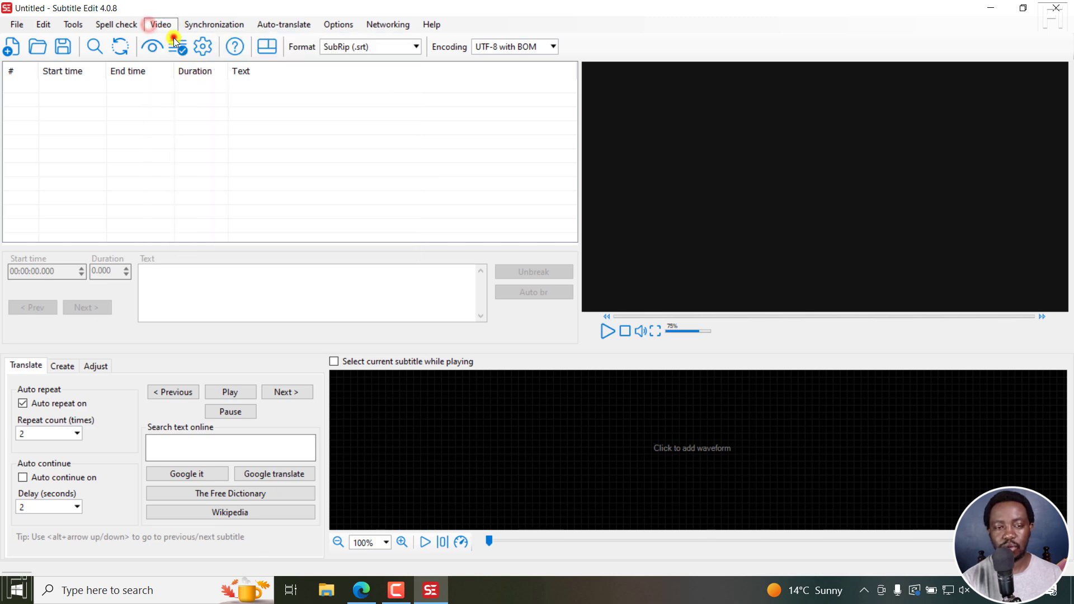
# Load Clip 3.mp4 and generate English subtitles from its audio with Whisper's base model
pyautogui.click(251, 133)
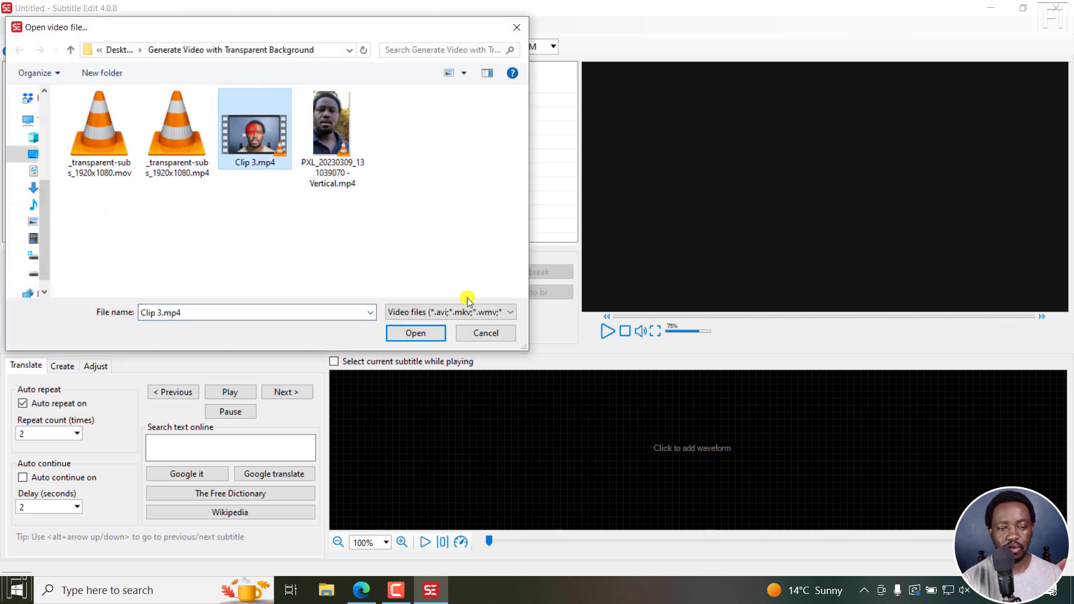
pyautogui.click(428, 334)
pyautogui.click(161, 25)
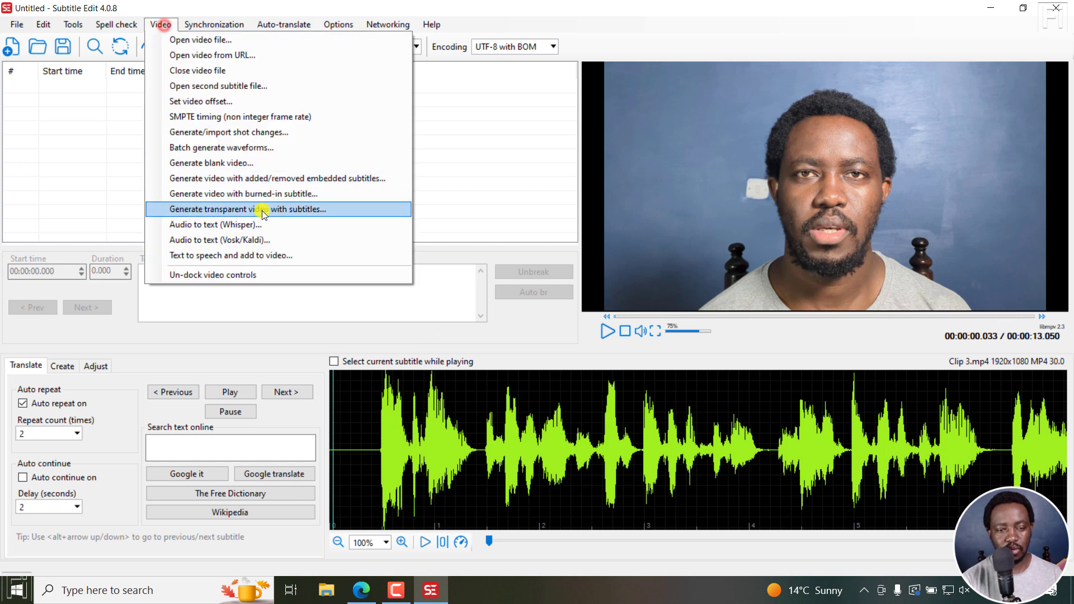
pyautogui.click(198, 224)
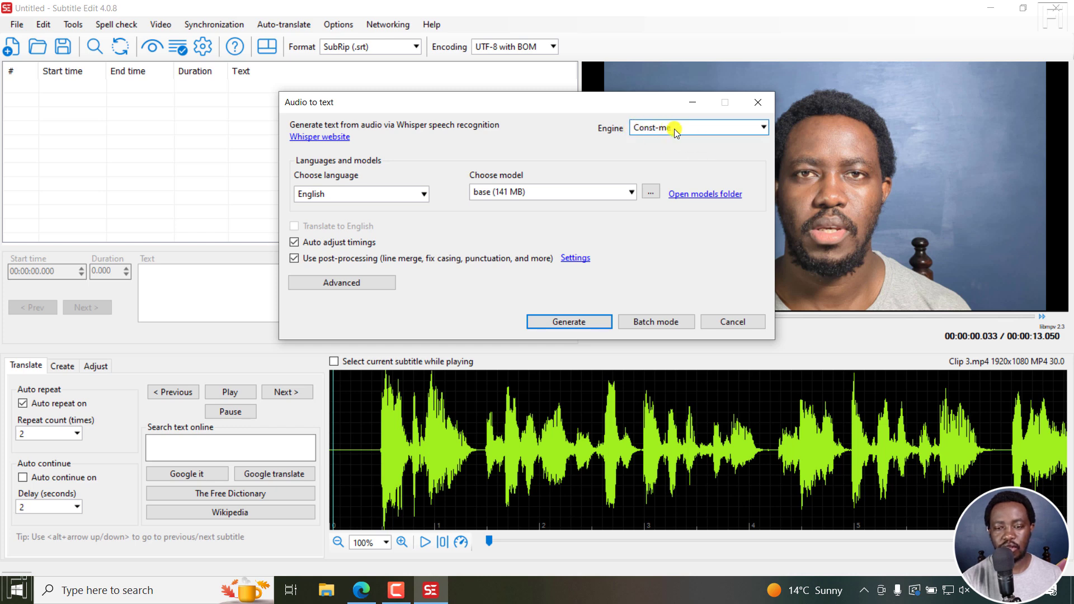
pyautogui.click(559, 322)
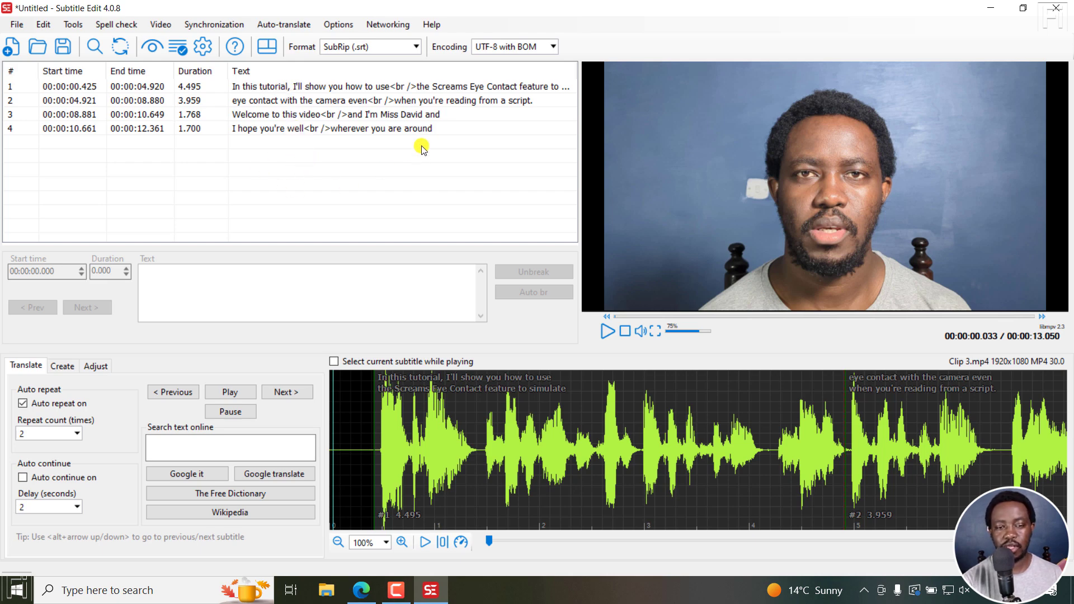
# In the changelog, highlight the ChatGPT, Groq and OpenRouter translation entries, then deselect them
pyautogui.click(362, 591)
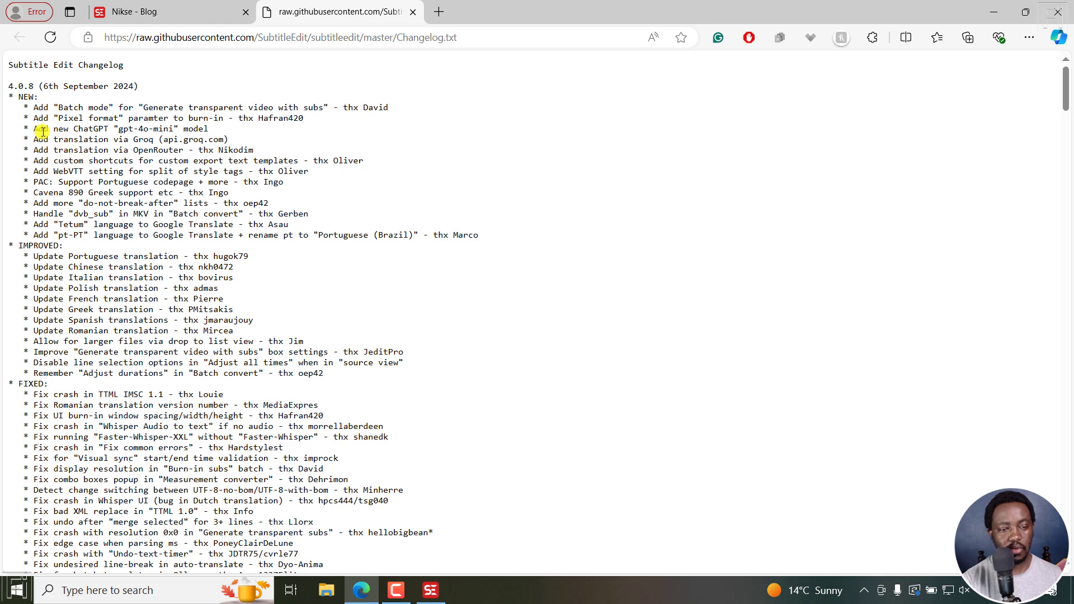
pyautogui.moveTo(33, 131); pyautogui.dragTo(117, 152)
pyautogui.click(102, 162)
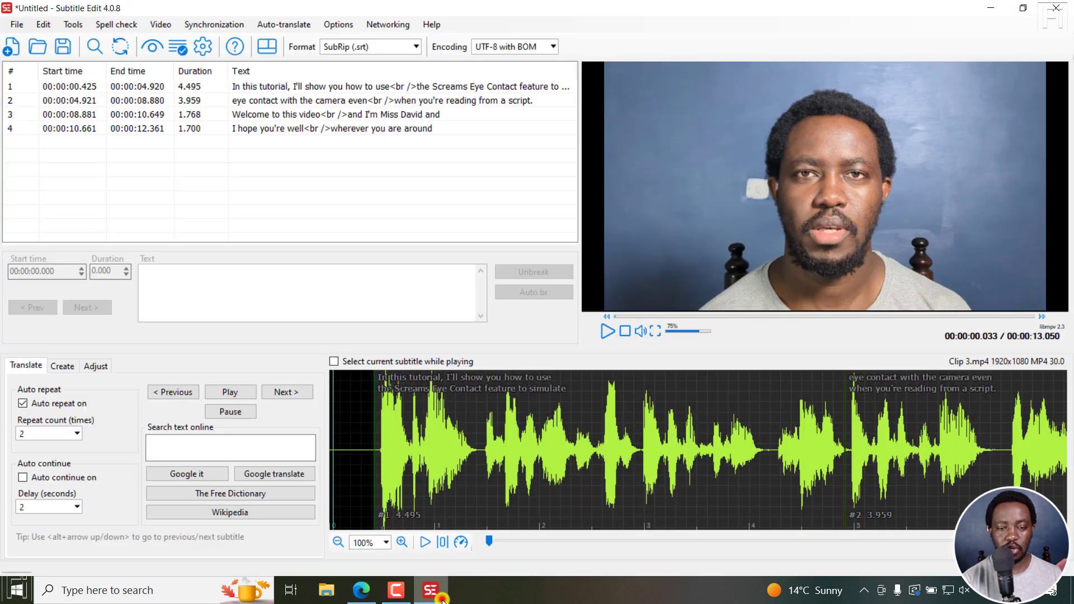
# Return to Subtitle Edit and open the Auto-translate window
pyautogui.click(430, 590)
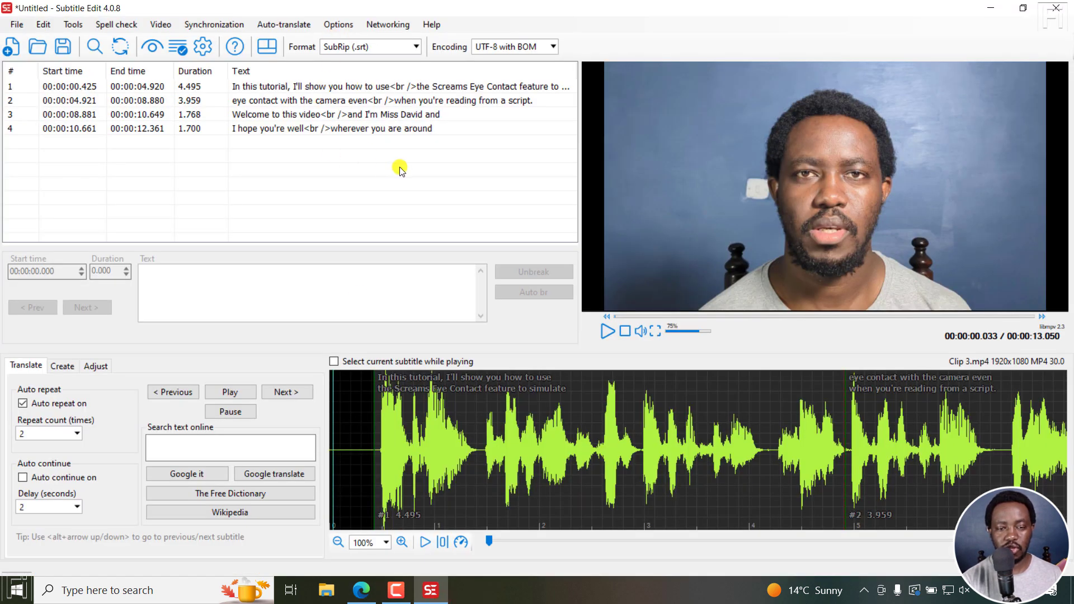
pyautogui.click(291, 24)
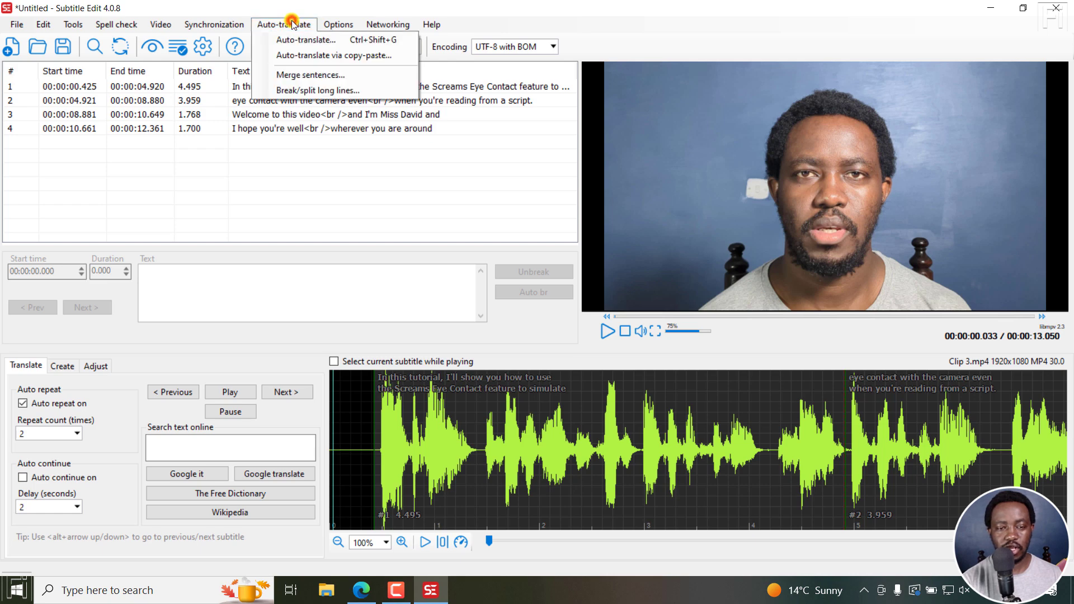
pyautogui.click(297, 39)
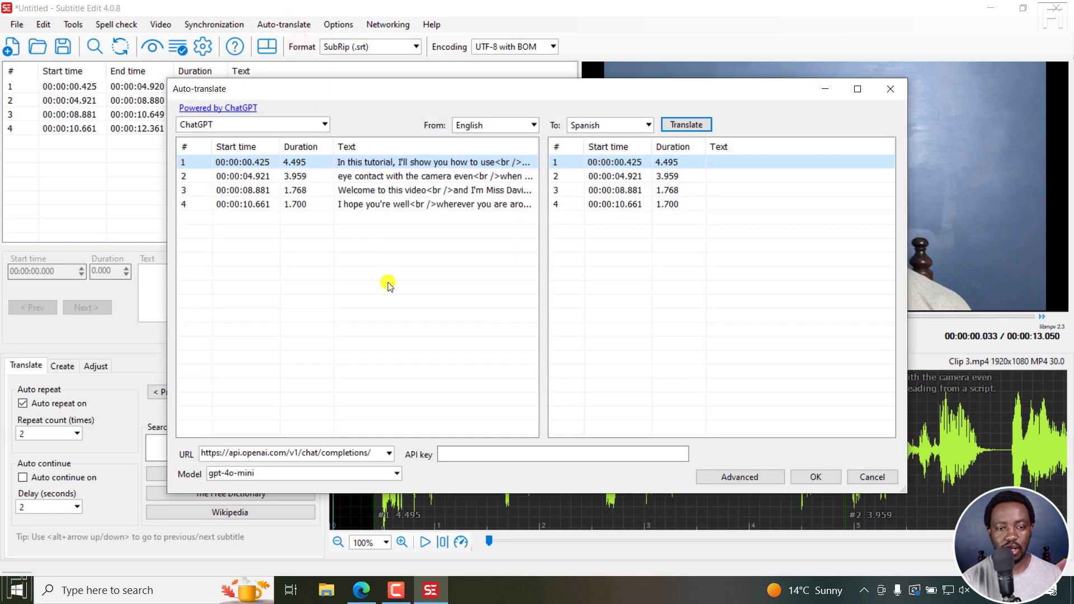
# Keep ChatGPT as the engine with the gpt-4o-mini model for English to Spanish
pyautogui.click(327, 125)
pyautogui.click(192, 216)
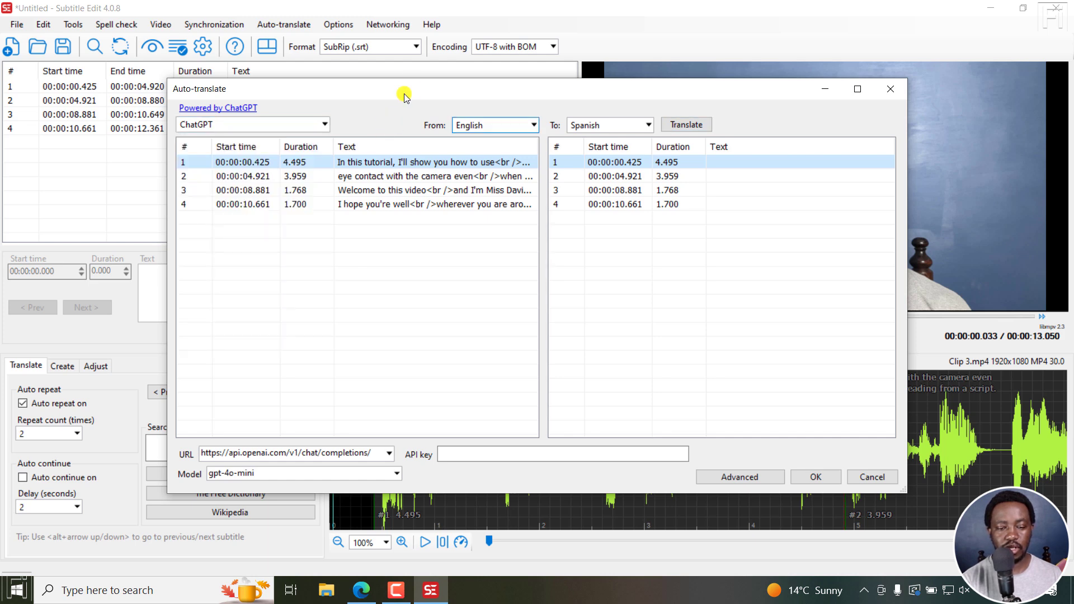
pyautogui.click(488, 456)
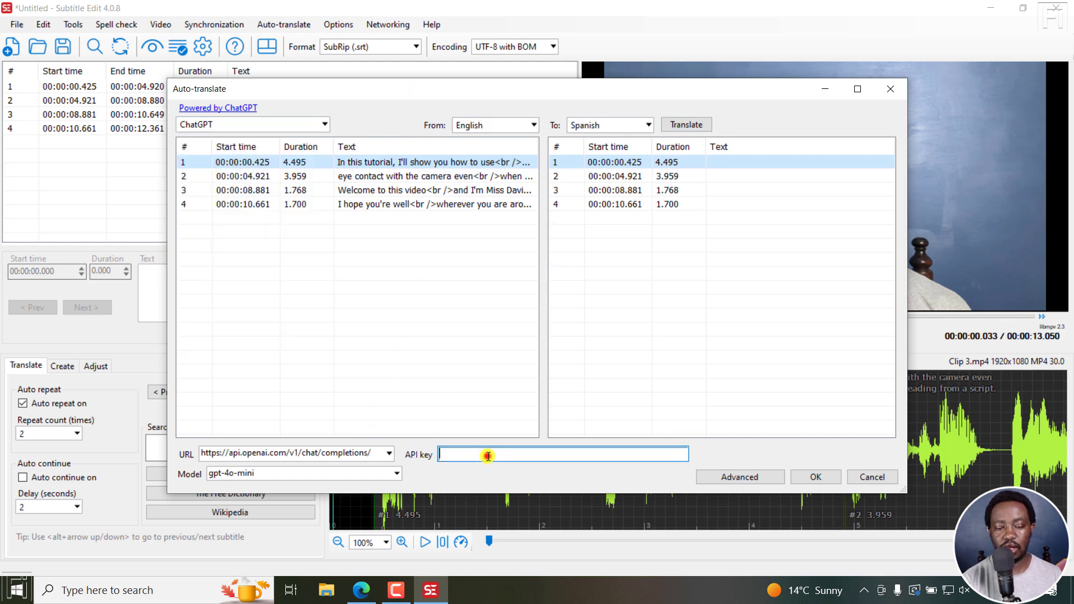
pyautogui.click(397, 474)
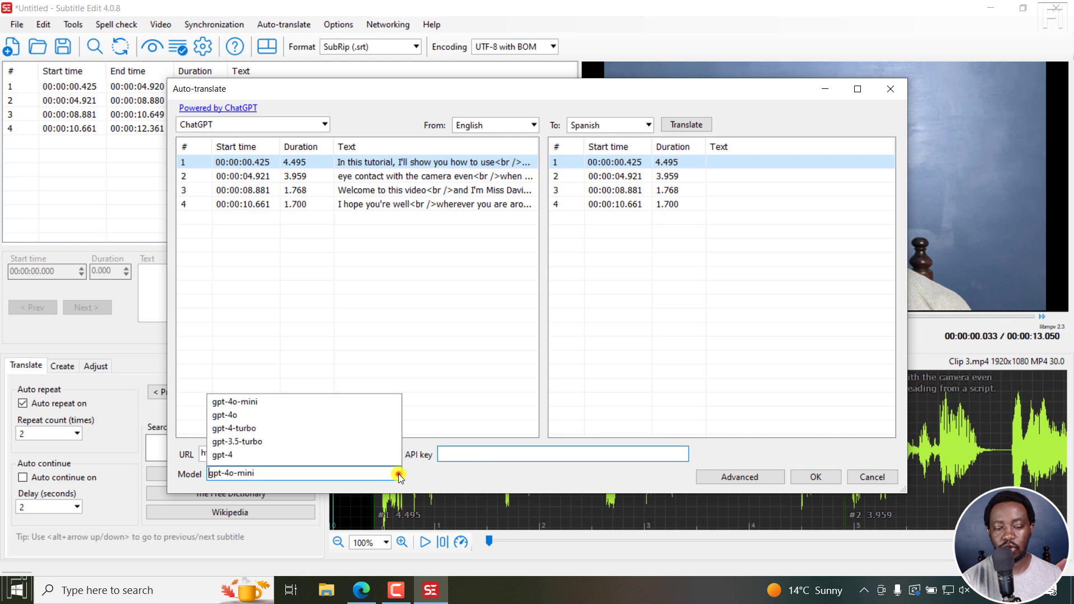
pyautogui.click(288, 364)
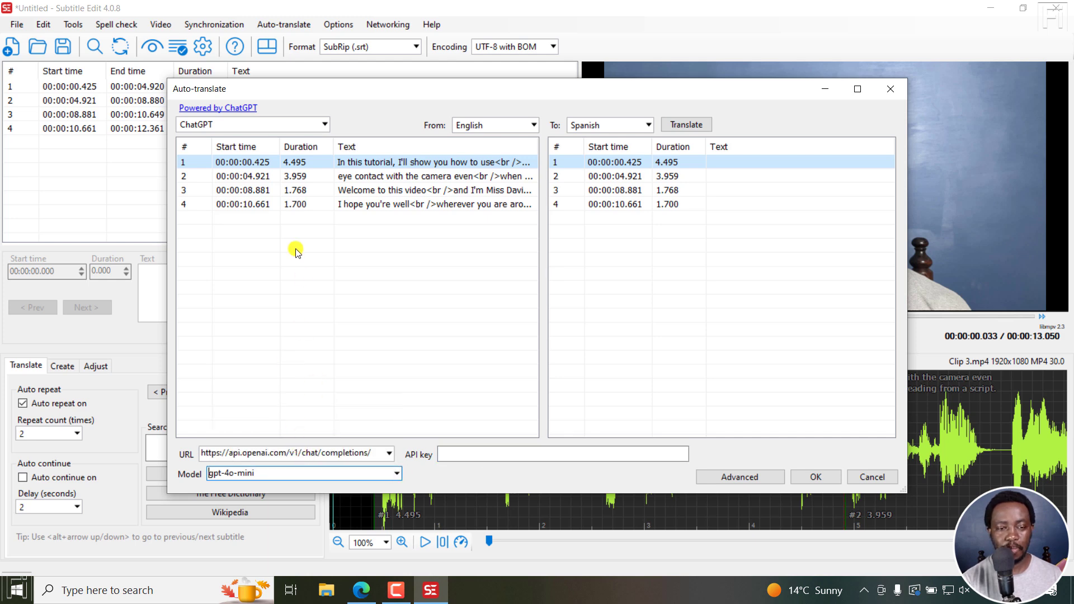
# Switch the translation engine to Groq with the llama3-8b-8192 model
pyautogui.click(324, 125)
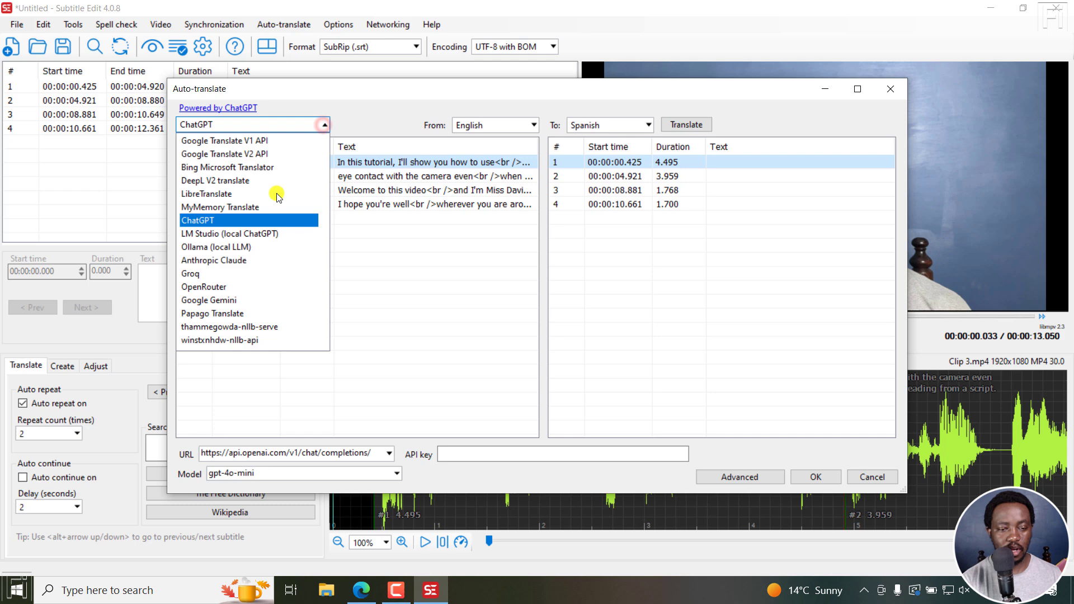
pyautogui.click(195, 274)
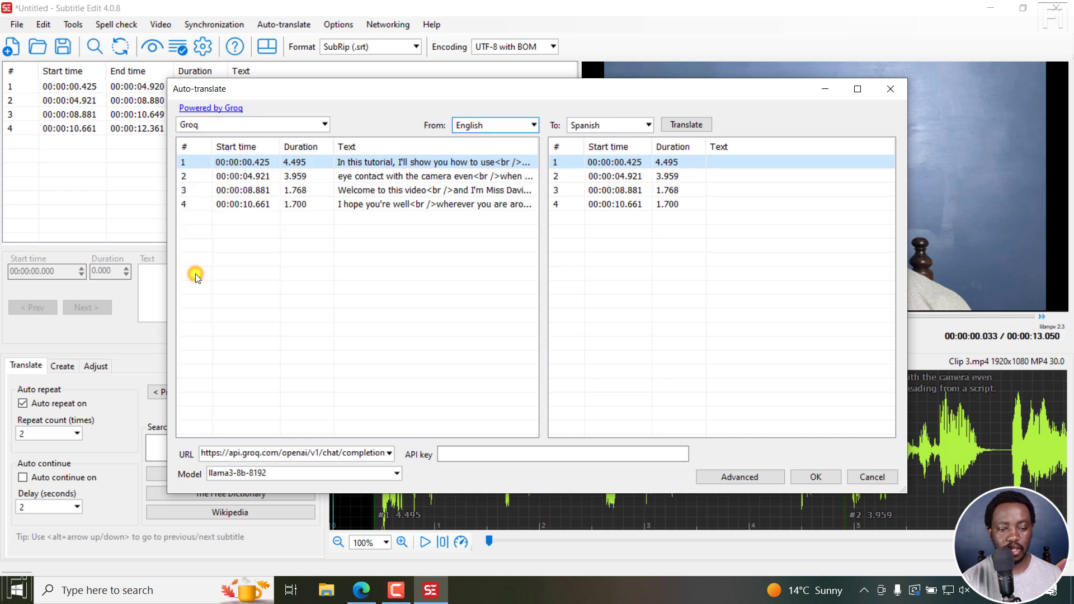
pyautogui.click(261, 474)
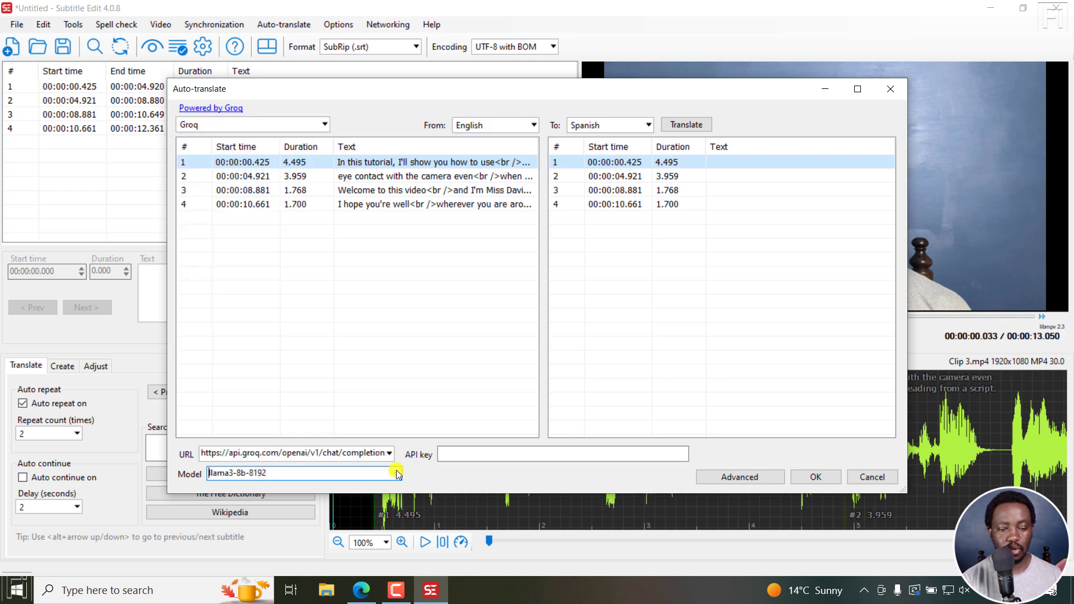
pyautogui.click(397, 474)
pyautogui.click(331, 468)
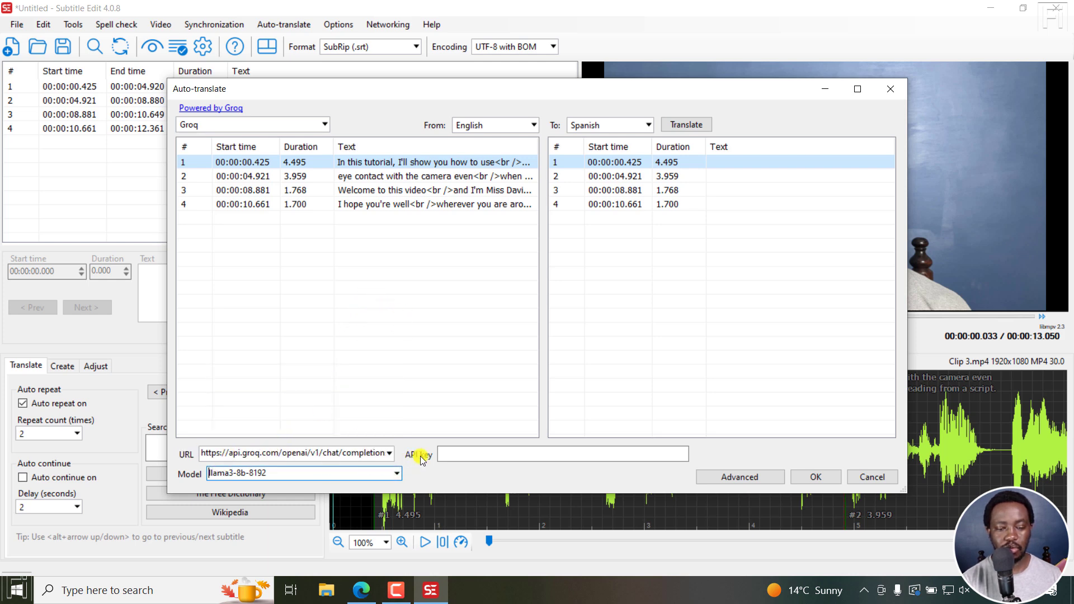
pyautogui.click(506, 456)
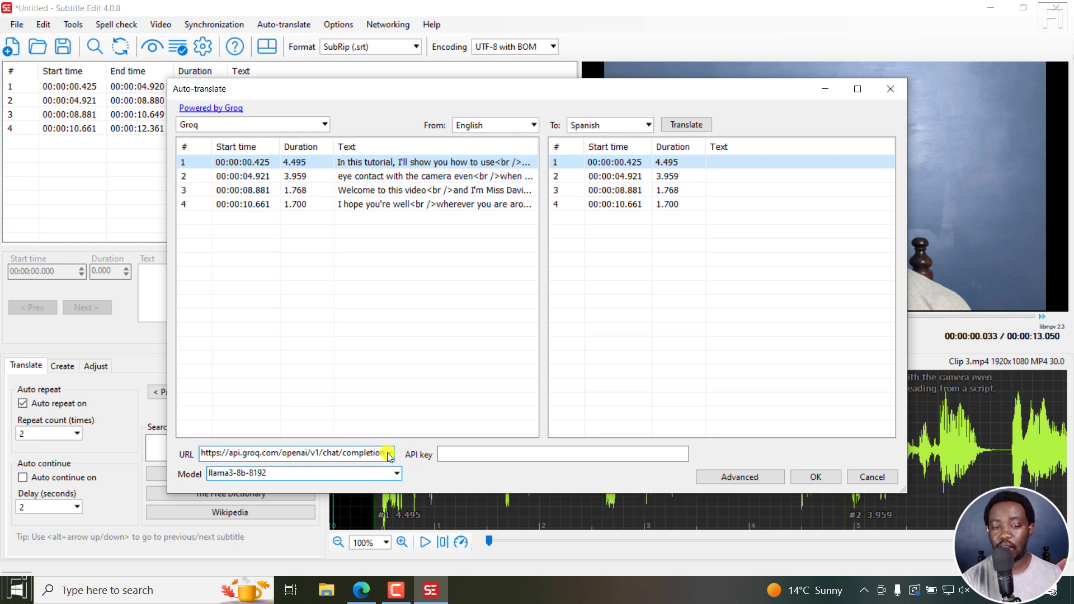
# Switch the engine to OpenRouter with the meta-llama/llama-3.1-8b-instruct model
pyautogui.click(321, 132)
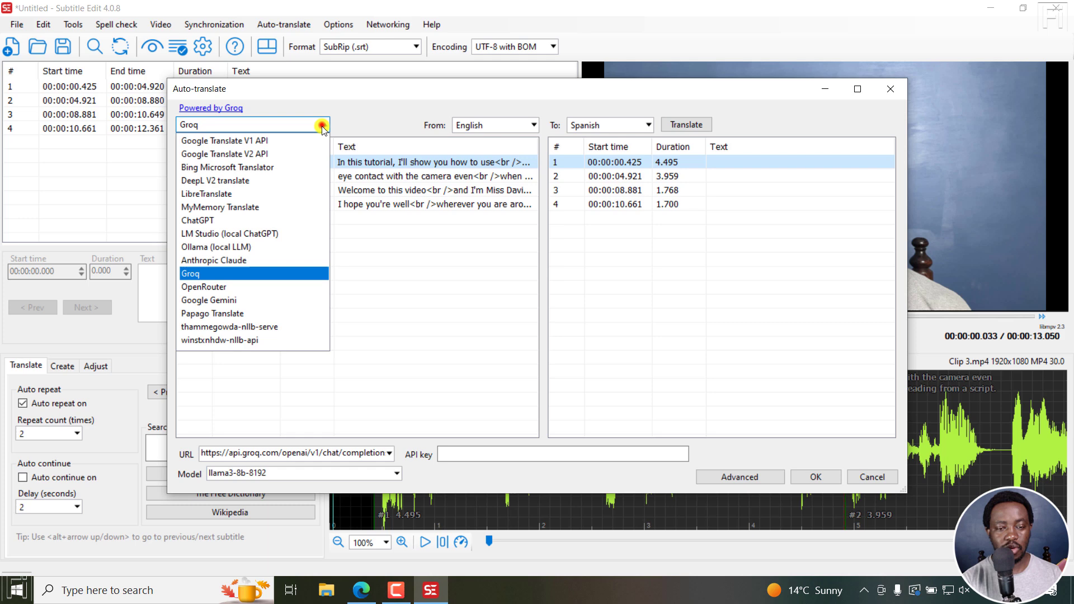
pyautogui.click(205, 290)
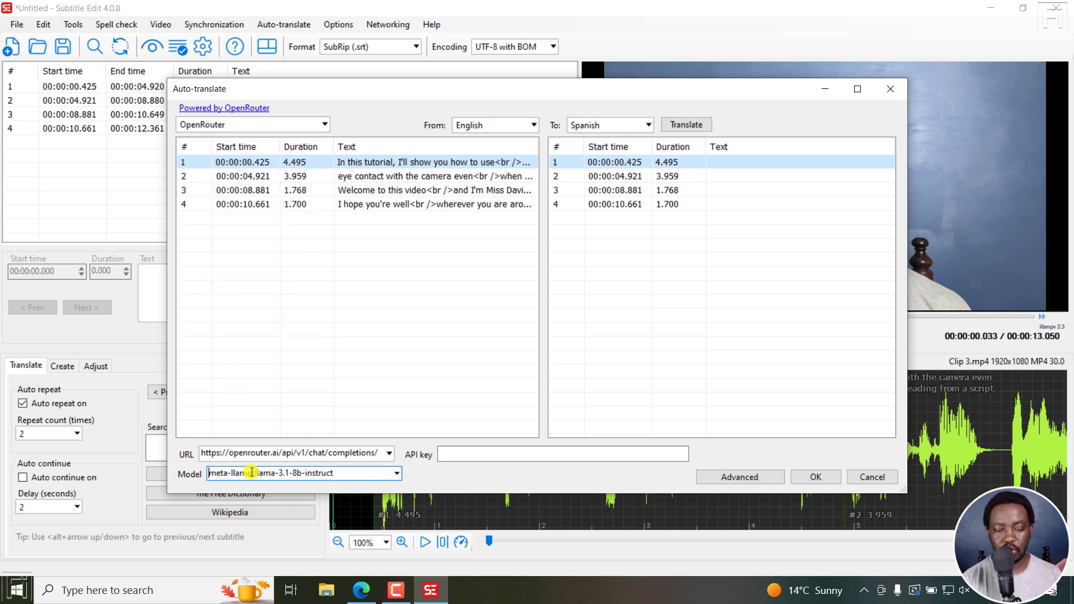
pyautogui.click(399, 473)
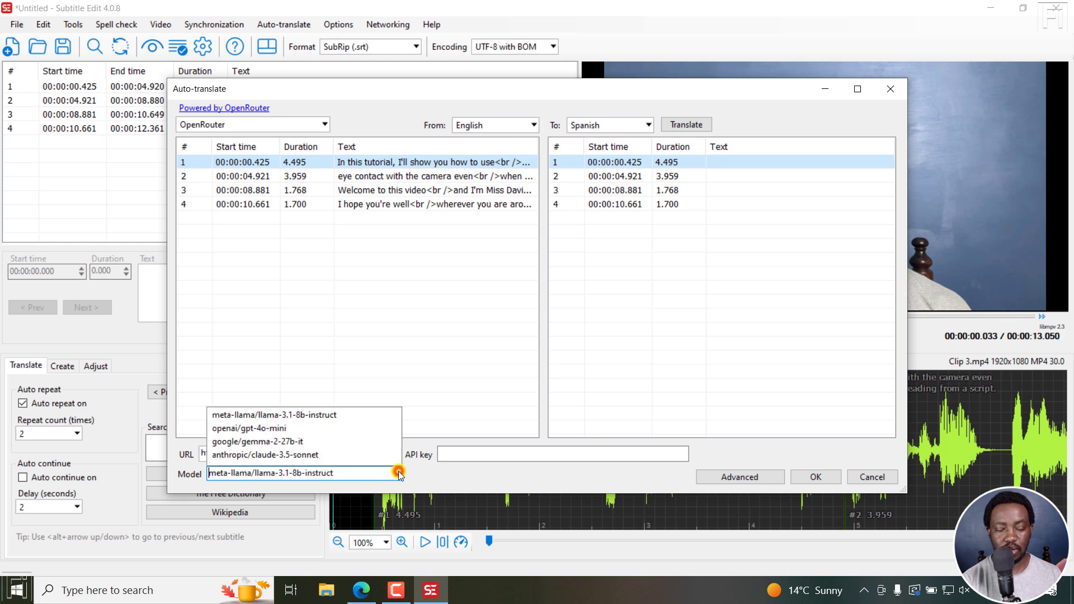
pyautogui.click(350, 364)
pyautogui.click(395, 475)
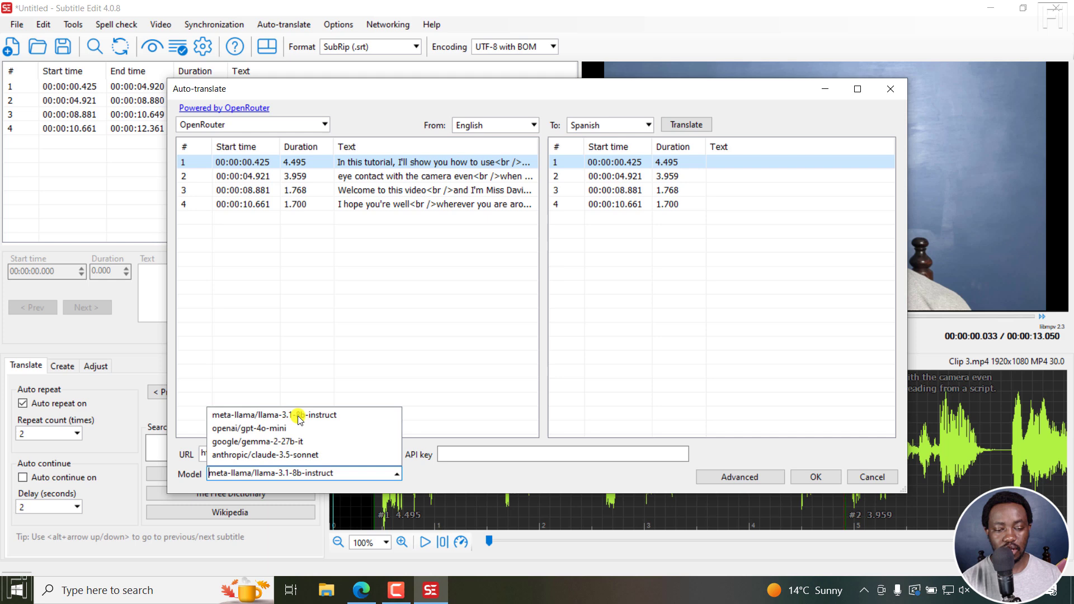
pyautogui.click(405, 363)
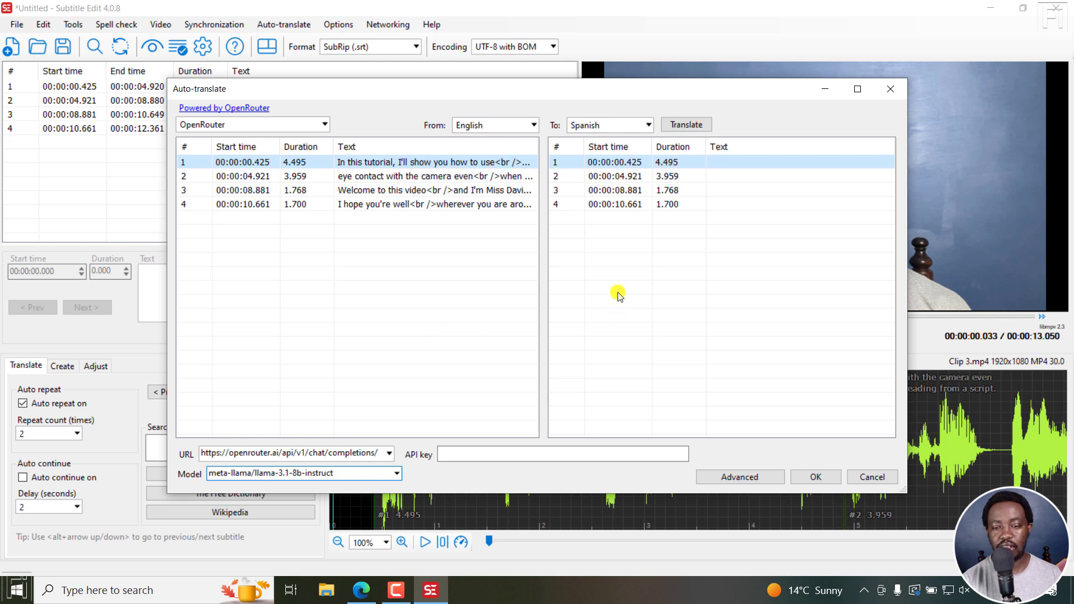
pyautogui.click(325, 125)
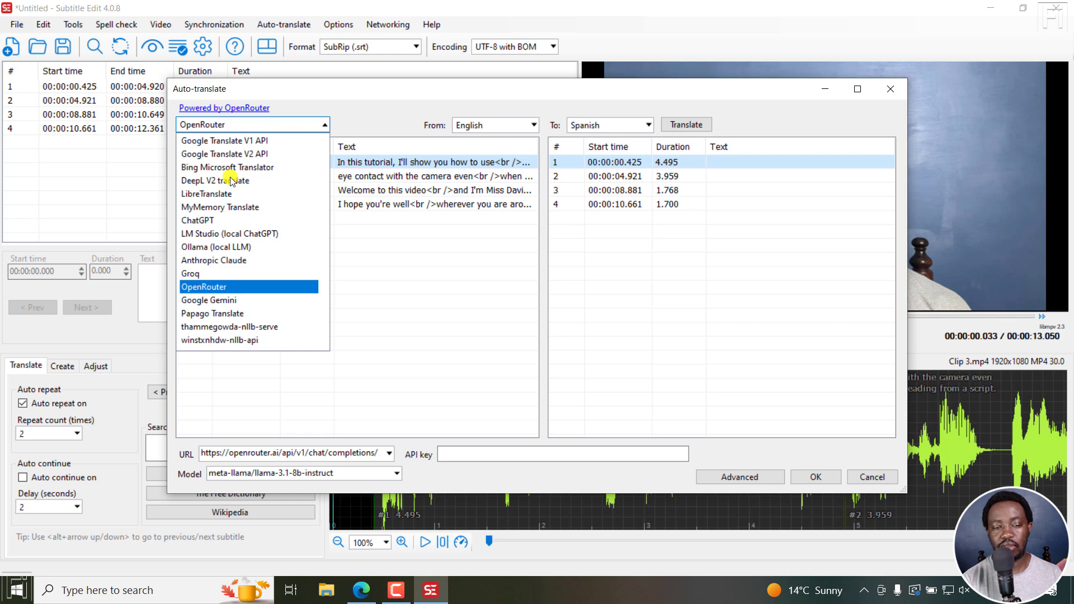
# Switch the translation engine from OpenRouter to winstxnhdw-nllb-api
pyautogui.click(349, 100)
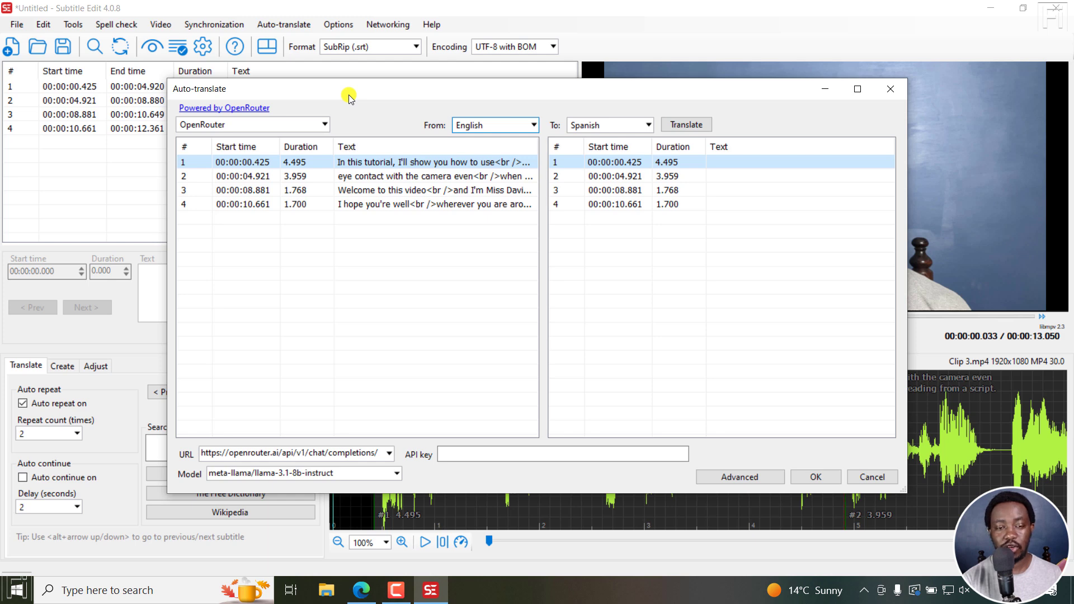
pyautogui.click(325, 125)
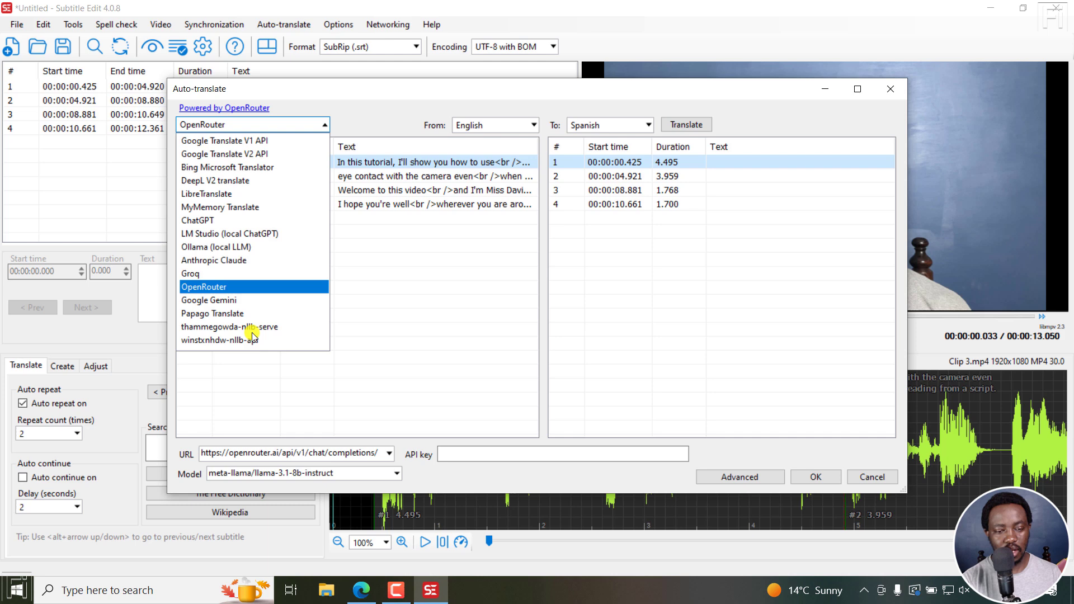
pyautogui.click(224, 341)
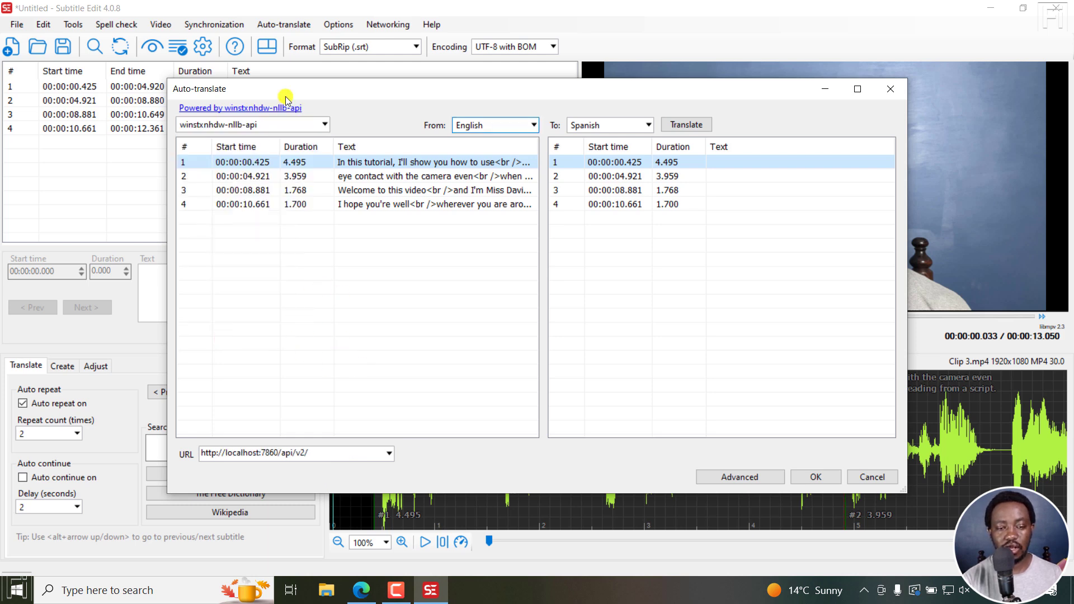
pyautogui.click(327, 127)
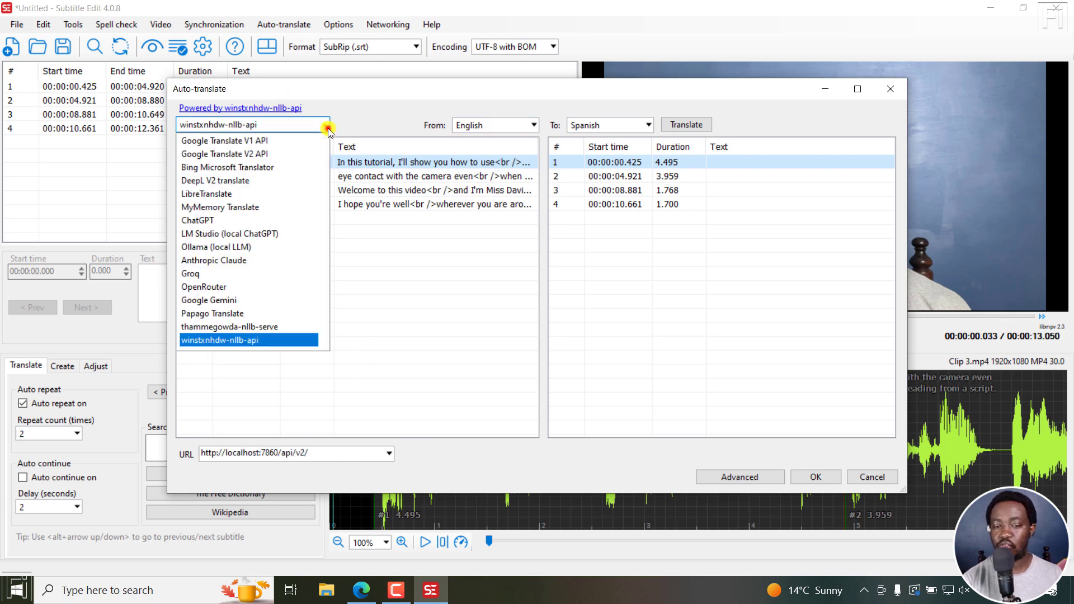
pyautogui.click(221, 326)
pyautogui.click(389, 453)
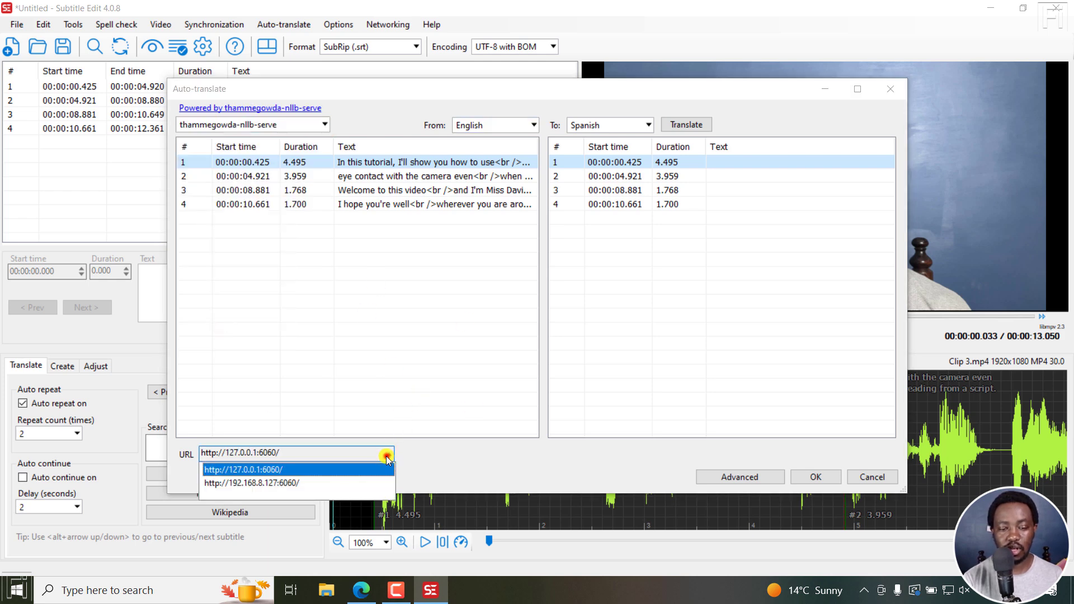
pyautogui.click(388, 453)
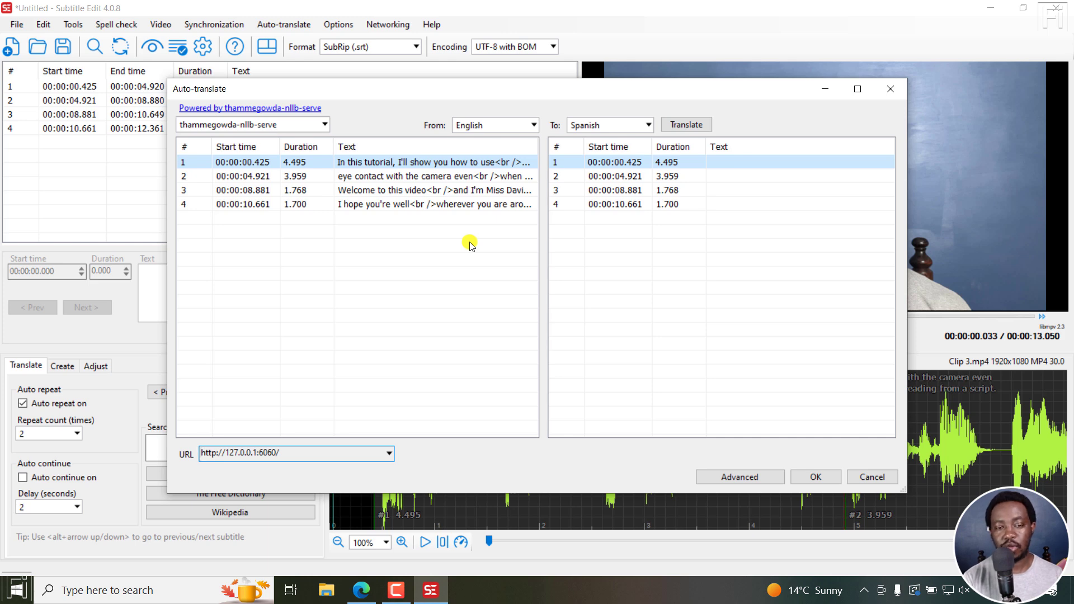
# Close Auto-translate and open the Generate transparent video with subtitles dialog, moving it up-left
pyautogui.click(887, 95)
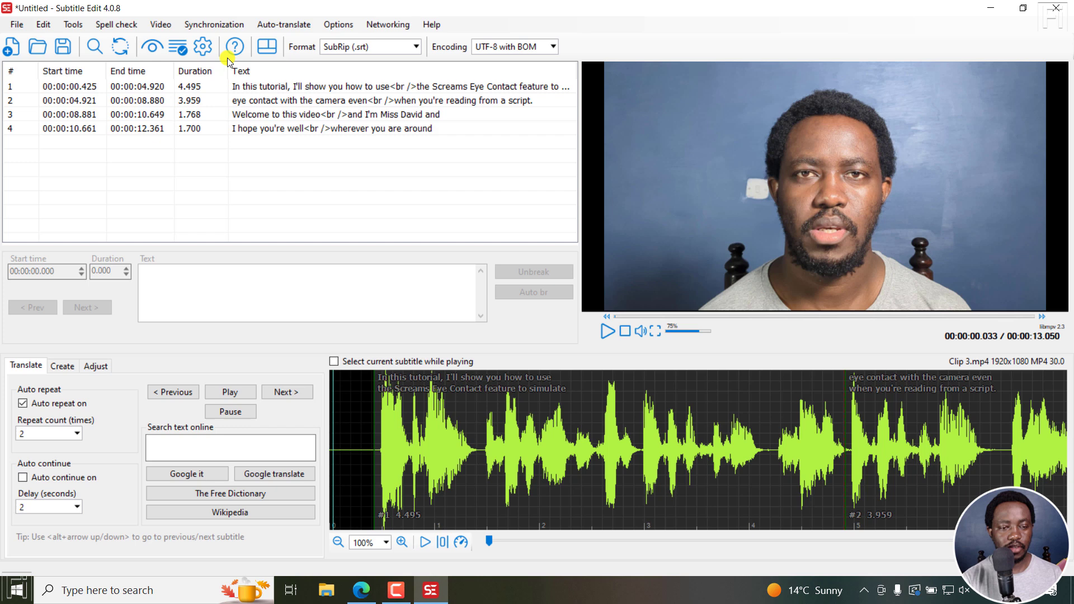
pyautogui.click(161, 25)
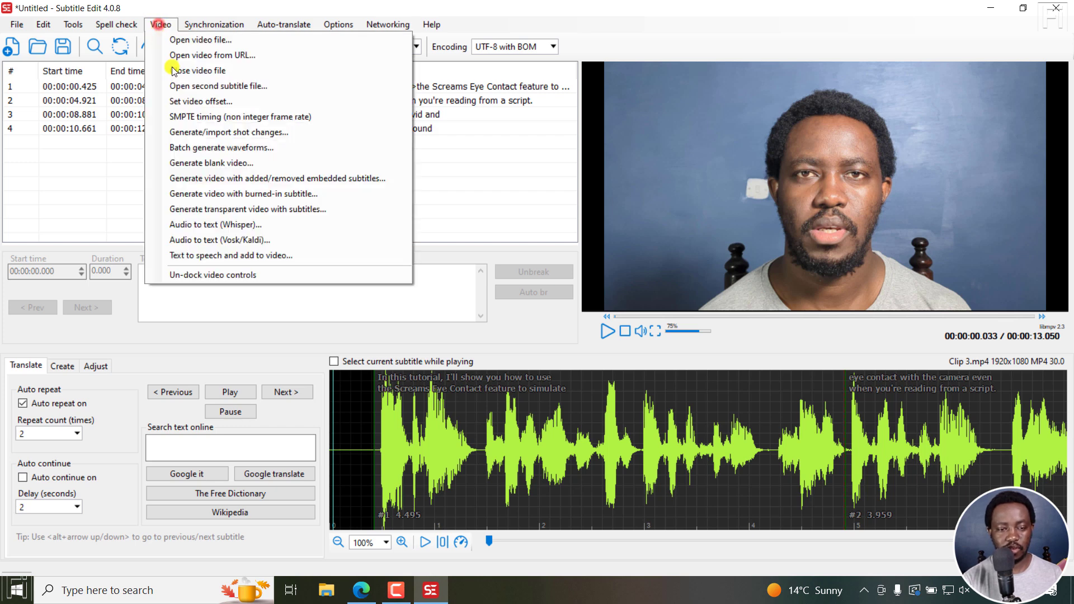
pyautogui.click(226, 210)
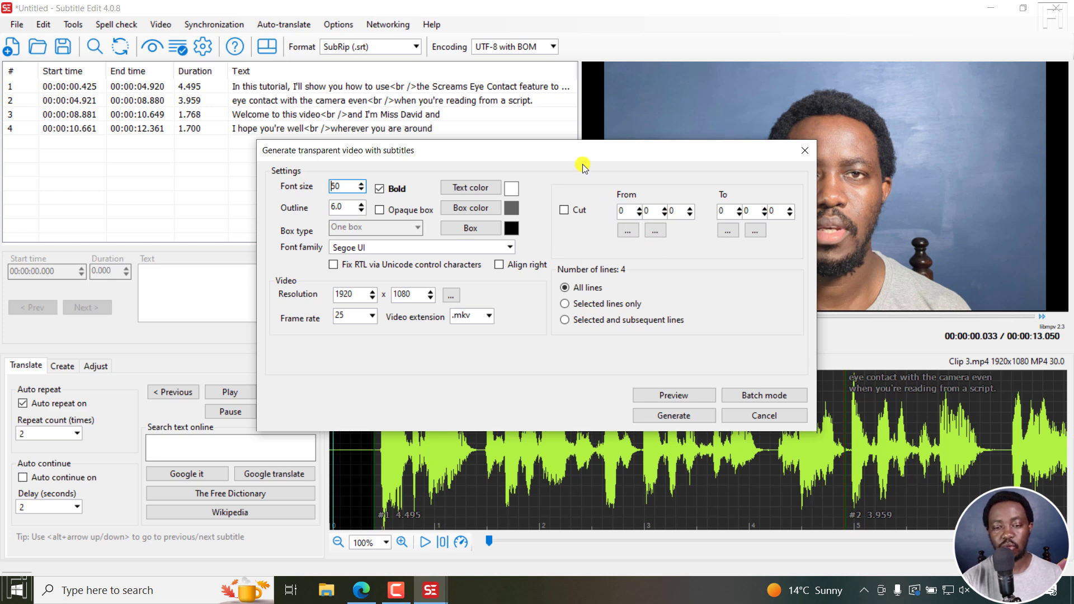
pyautogui.click(561, 162)
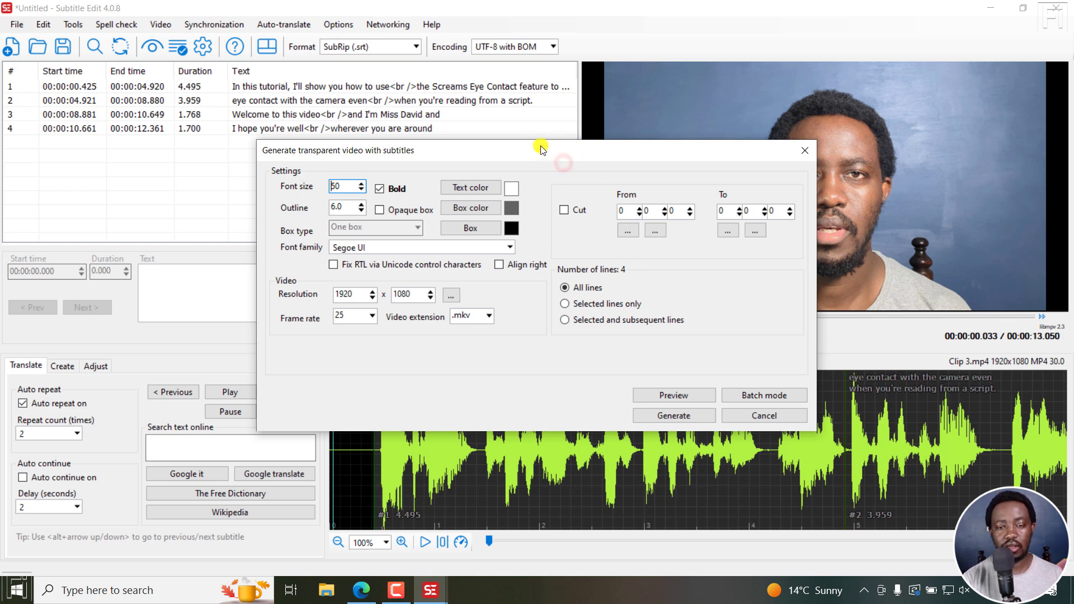
pyautogui.moveTo(531, 146); pyautogui.dragTo(444, 130)
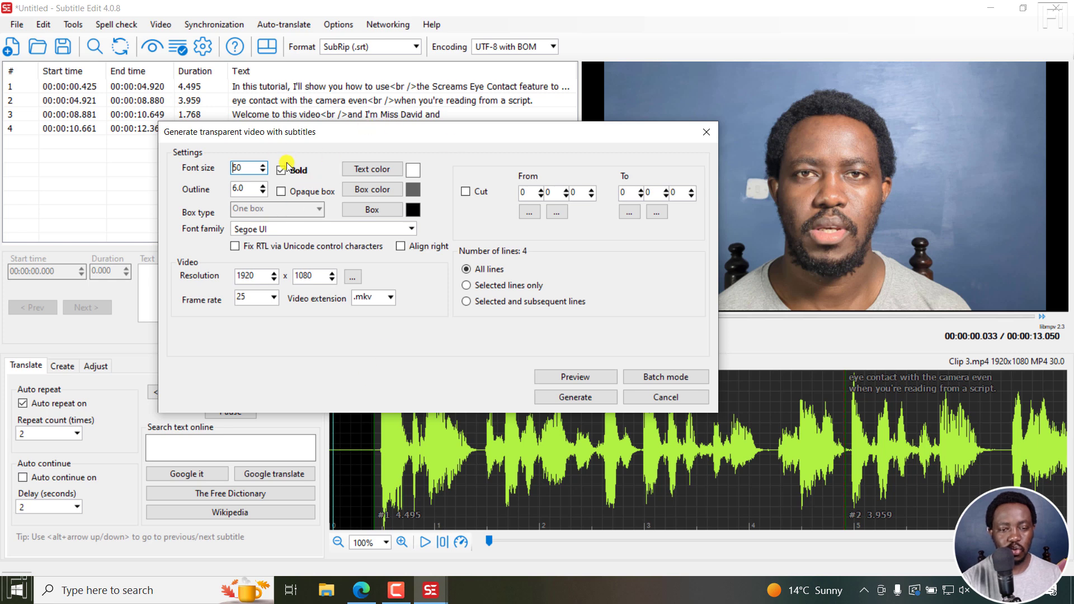
# Try the opaque box option and its box types, then leave the opaque box off
pyautogui.click(282, 190)
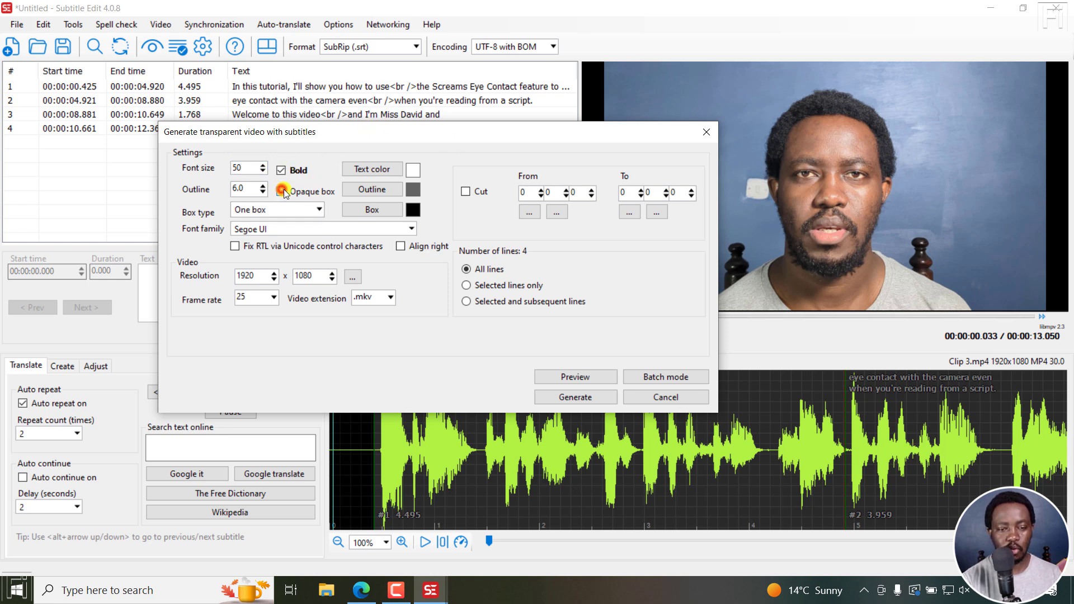
pyautogui.click(319, 209)
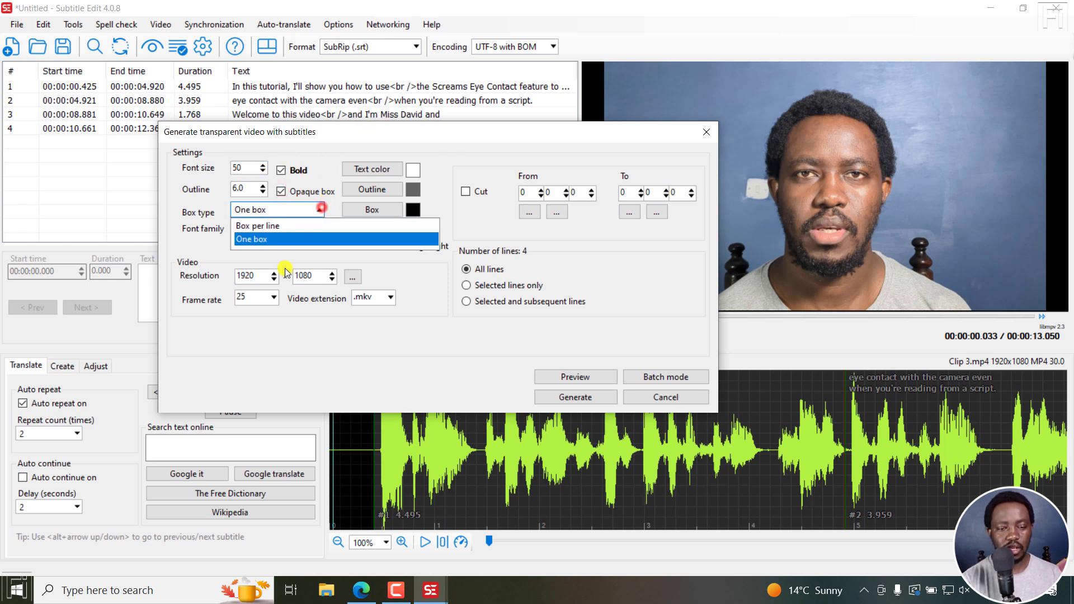
pyautogui.click(354, 216)
pyautogui.click(282, 192)
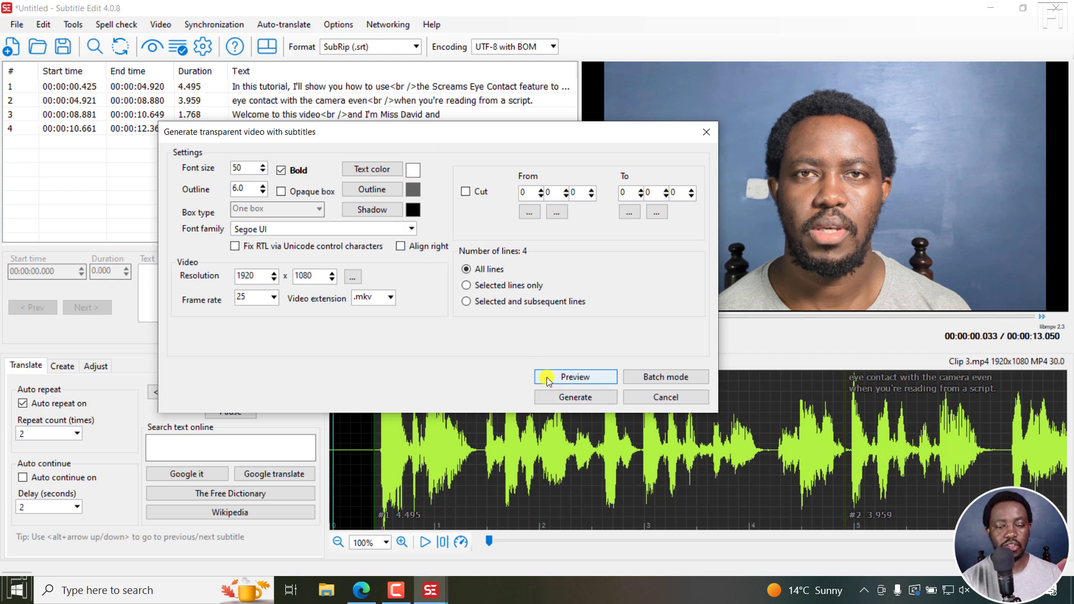
# Switch to batch mode and add Clip 3.srt and PXL_20230309_131039070 - Vertical.srt
pyautogui.click(667, 377)
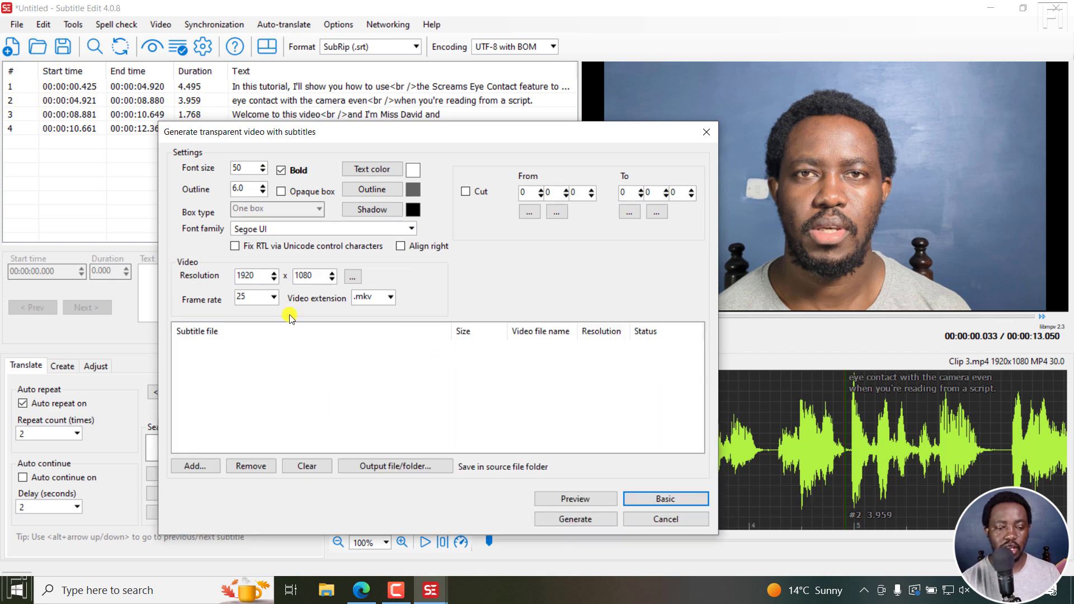
pyautogui.click(197, 466)
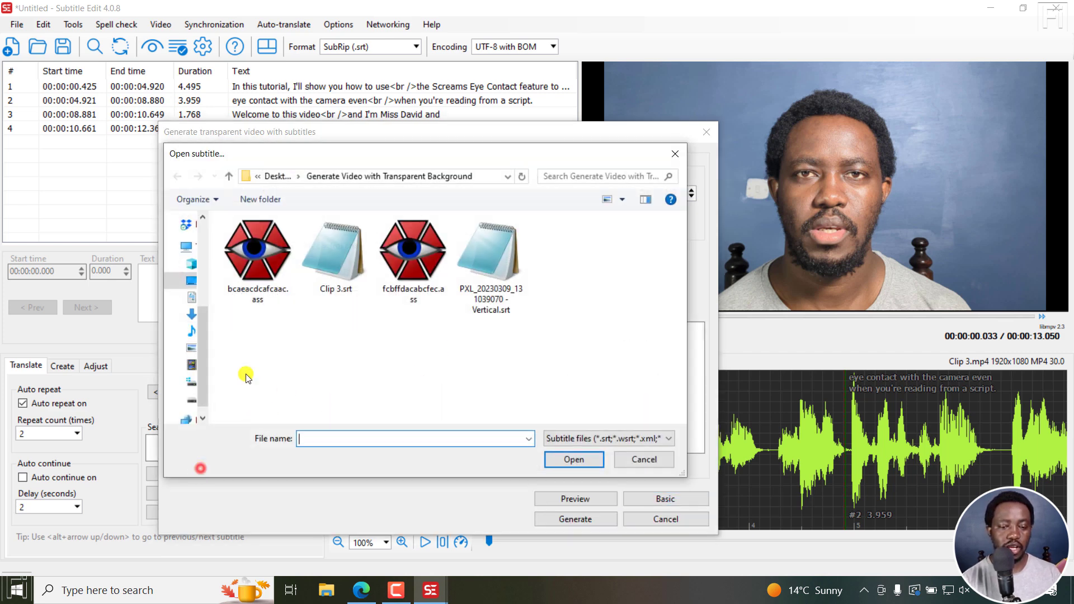
pyautogui.click(338, 304)
pyautogui.keyDown('ctrl'); pyautogui.click(494, 254); pyautogui.keyUp('ctrl')
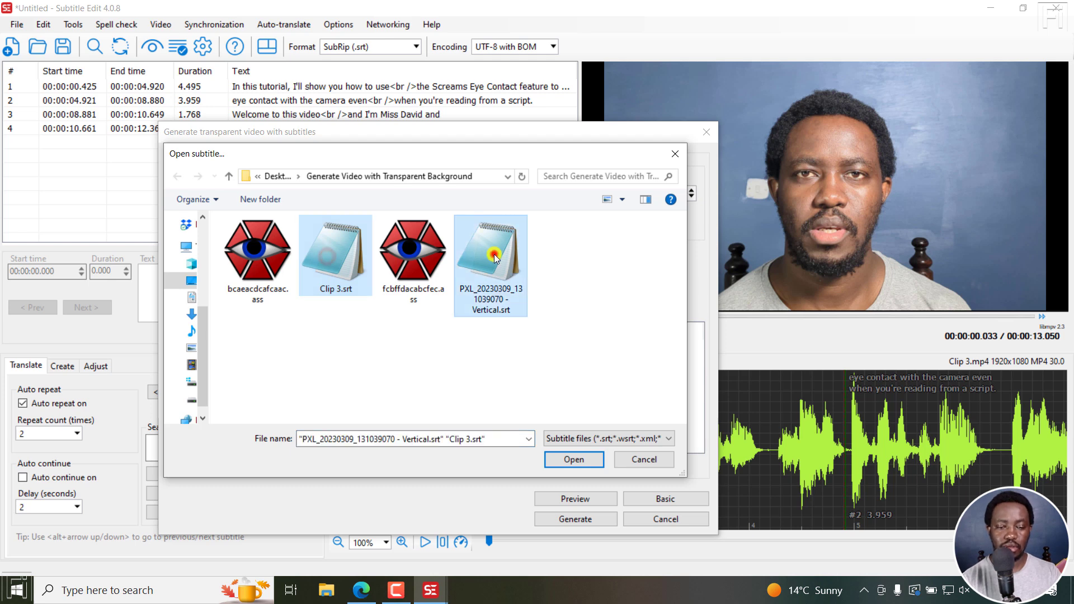
pyautogui.click(579, 462)
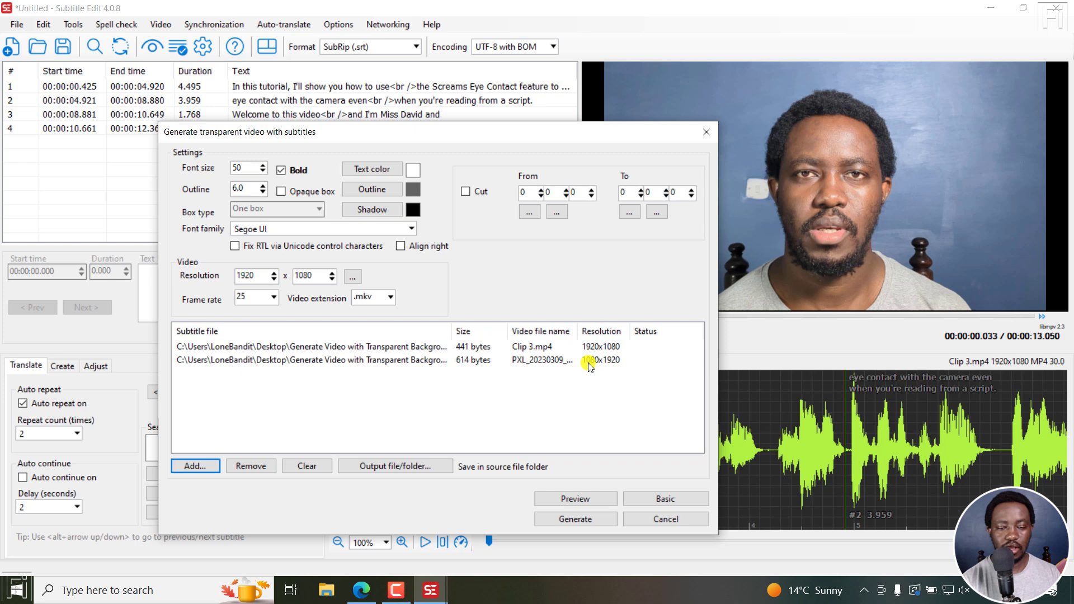
pyautogui.click(537, 347)
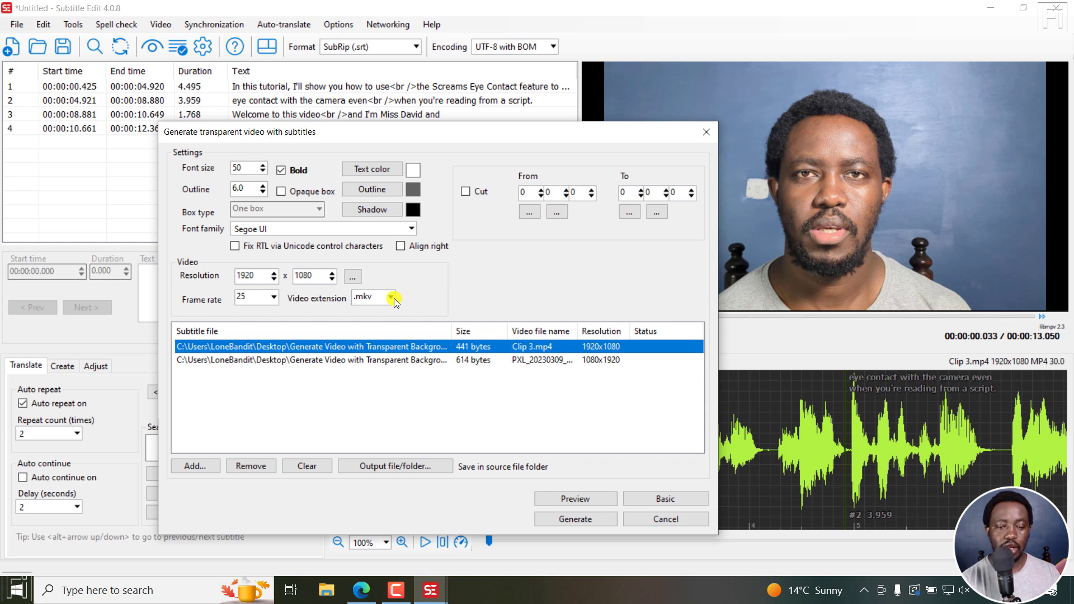
# Set the batch resolution to Use source resolution and the video extension to .mov
pyautogui.click(354, 278)
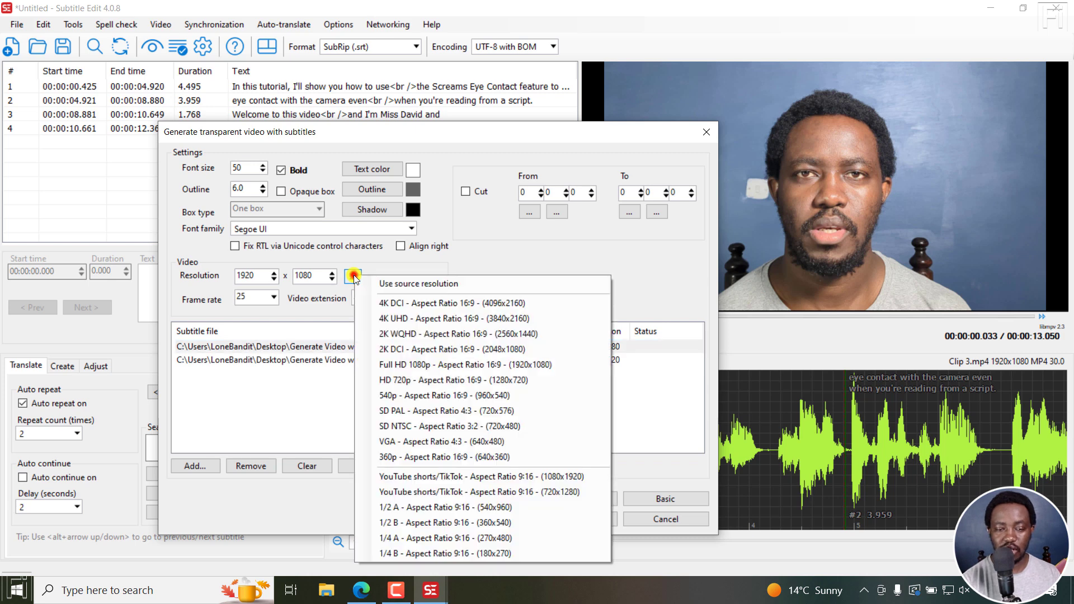
pyautogui.click(415, 281)
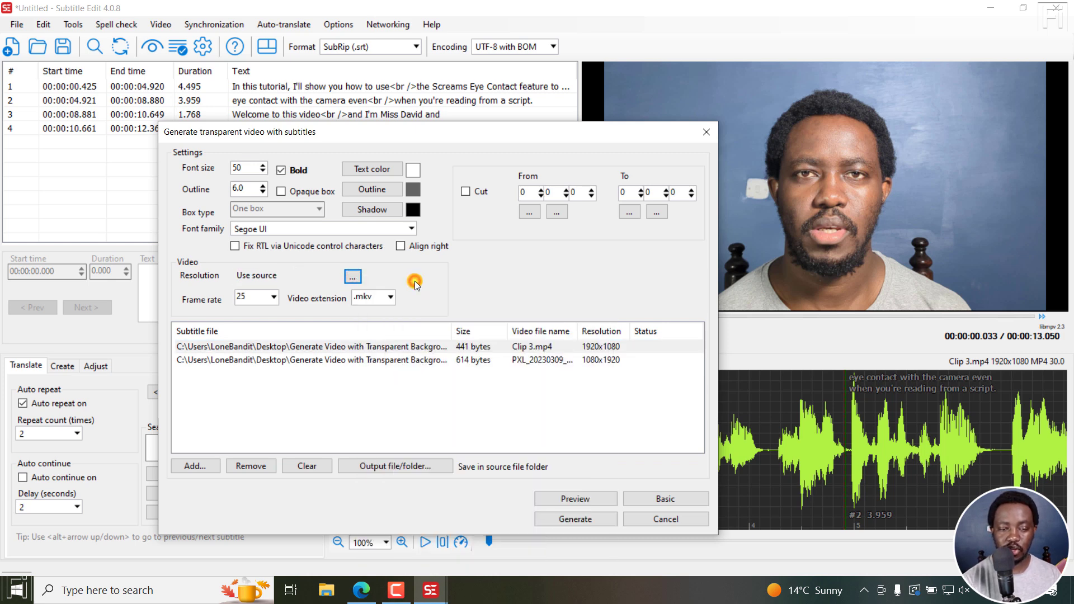
pyautogui.click(587, 348)
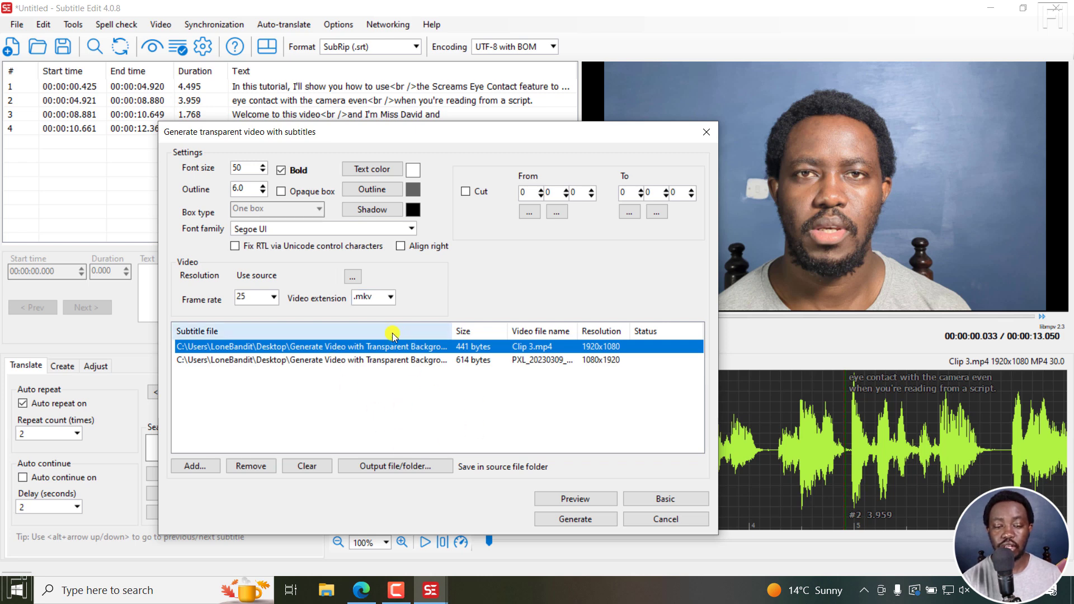
pyautogui.click(393, 300)
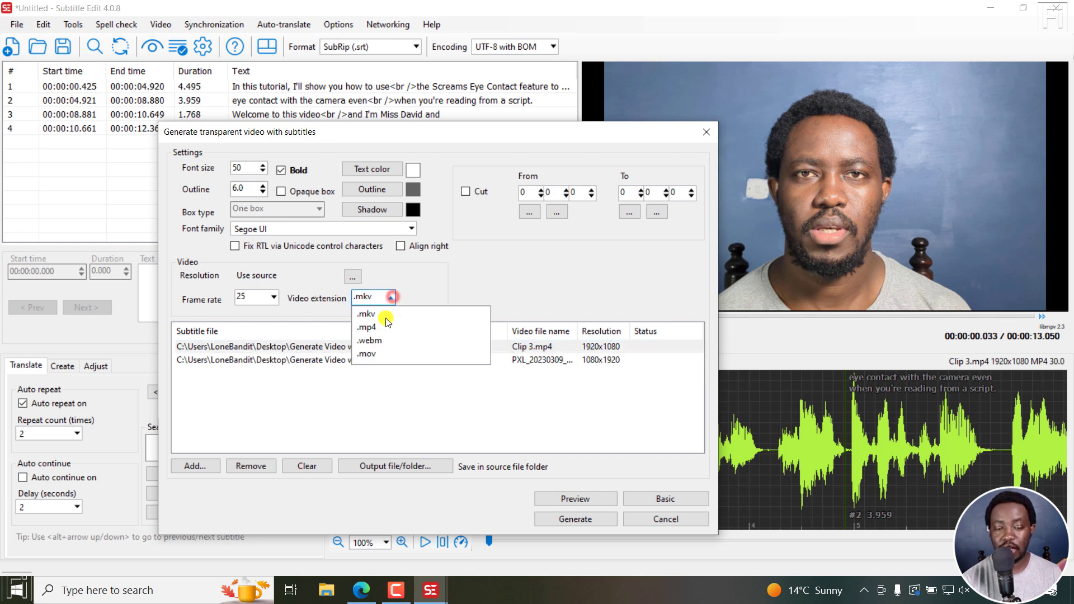
pyautogui.click(371, 351)
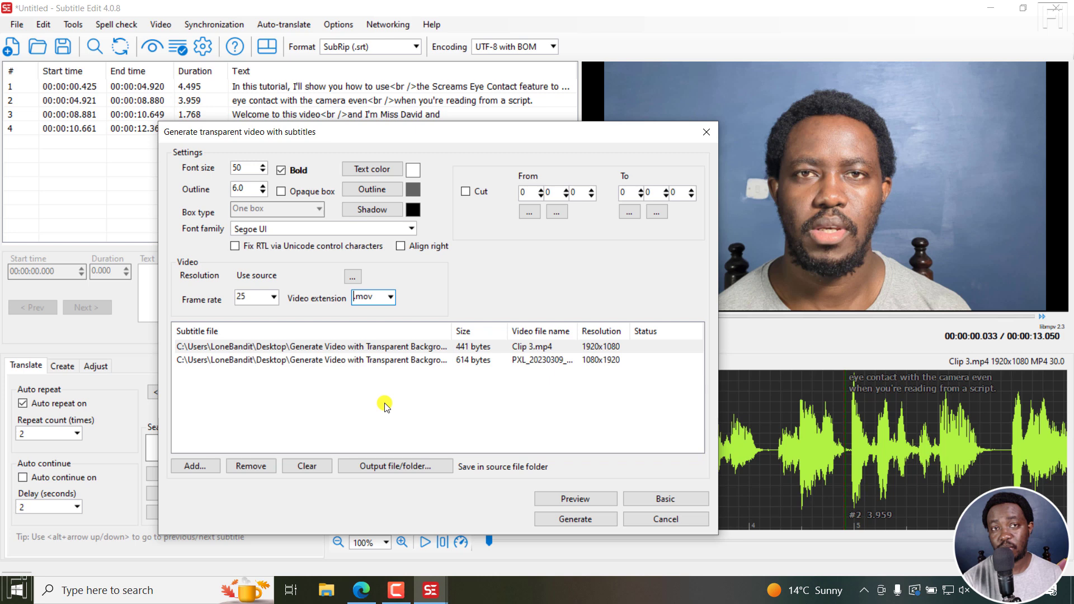
pyautogui.click(394, 347)
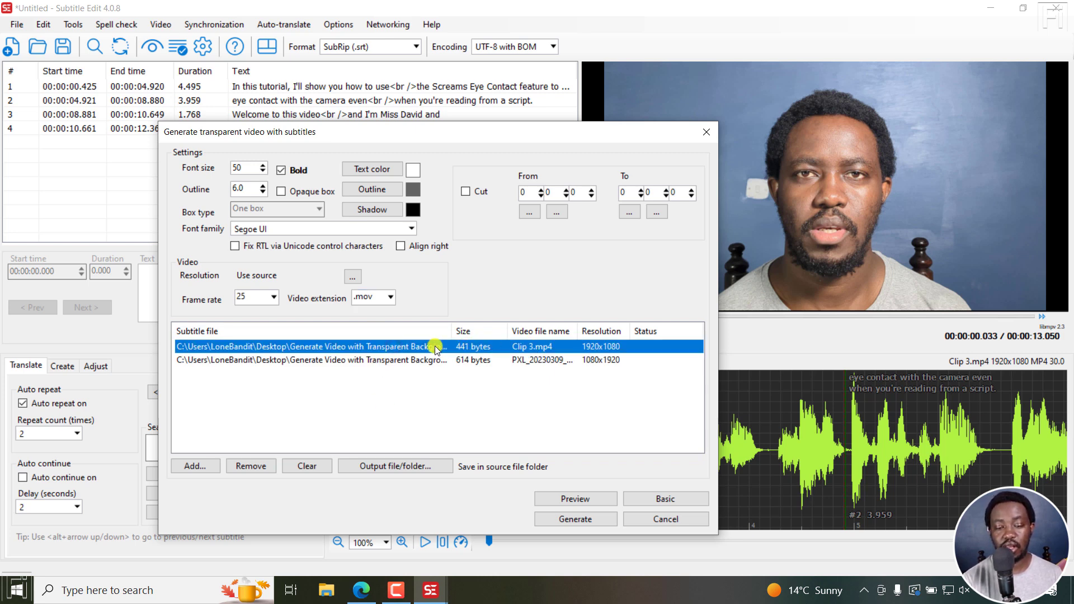
pyautogui.rightClick(418, 346)
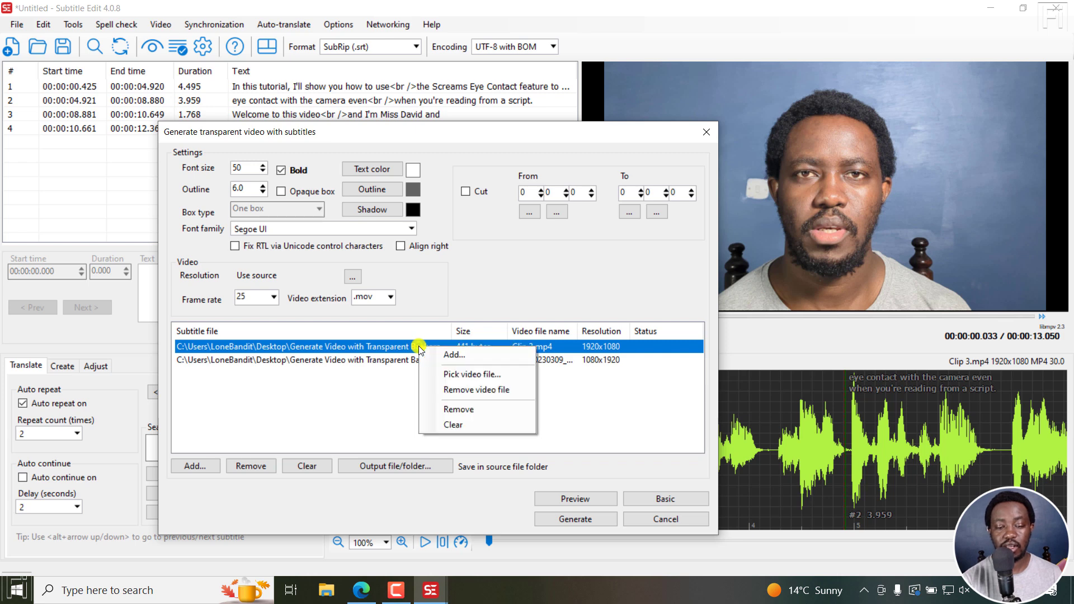
pyautogui.click(374, 386)
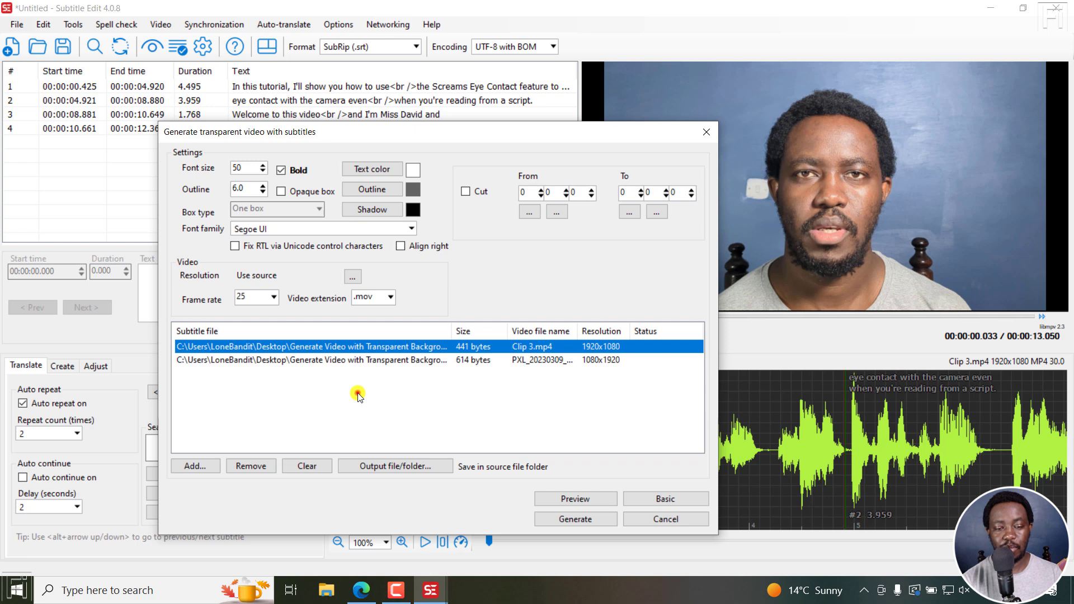
pyautogui.click(352, 387)
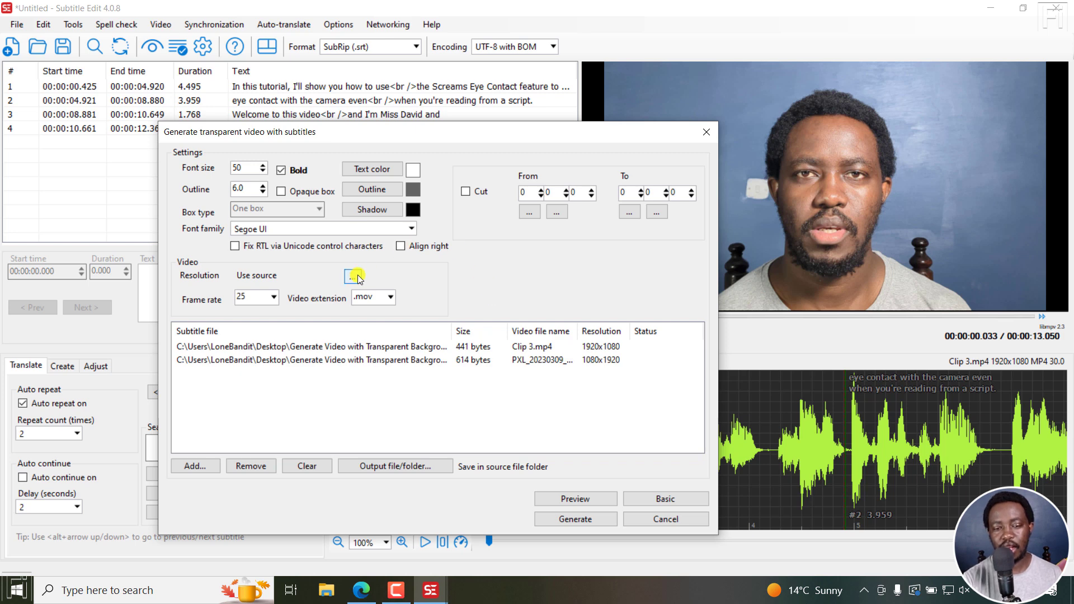
pyautogui.click(360, 296)
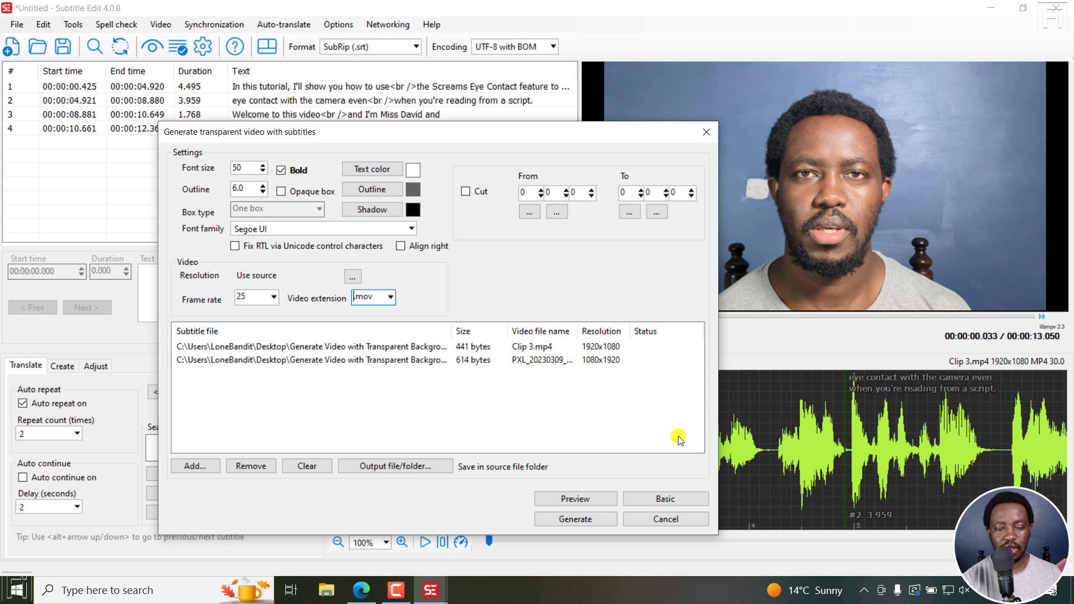
# Retry the batch transparent-video preview twice, dismiss the access-denied errors, and close the batch window
pyautogui.click(576, 499)
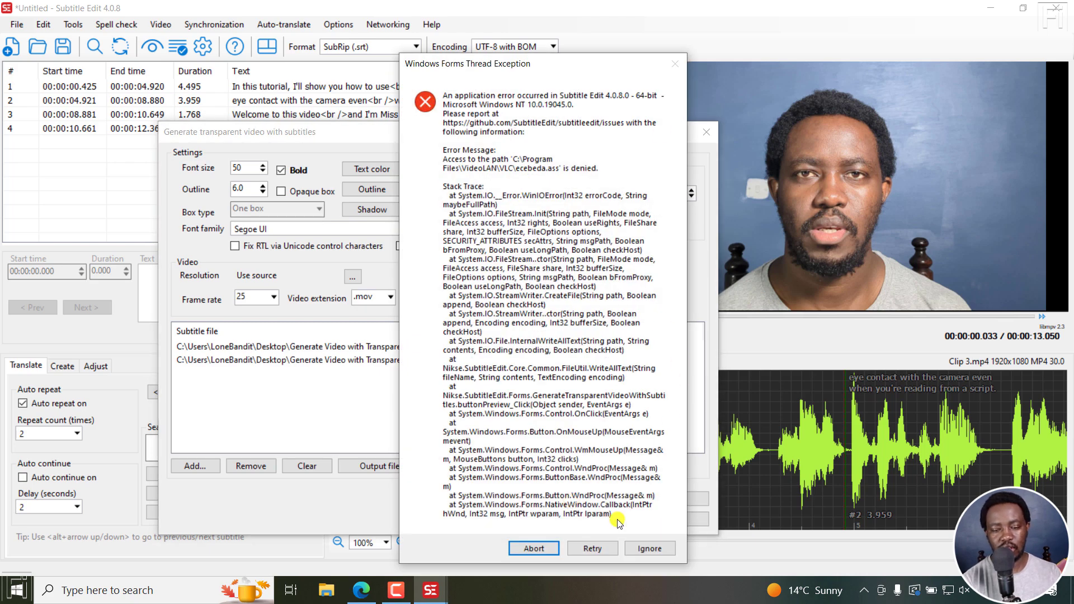
pyautogui.click(649, 545)
pyautogui.click(567, 499)
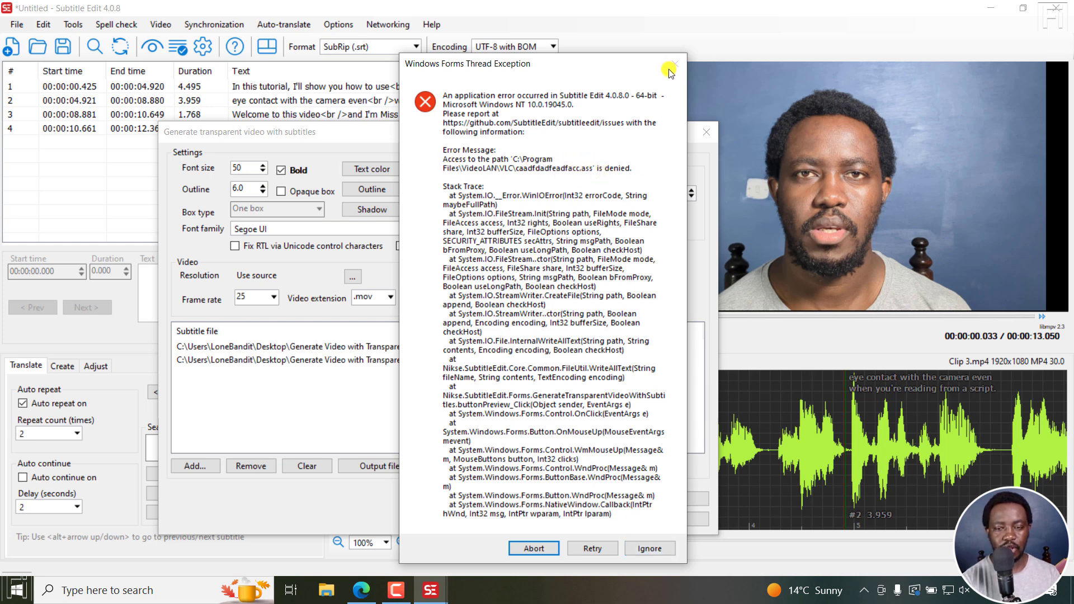
pyautogui.click(649, 548)
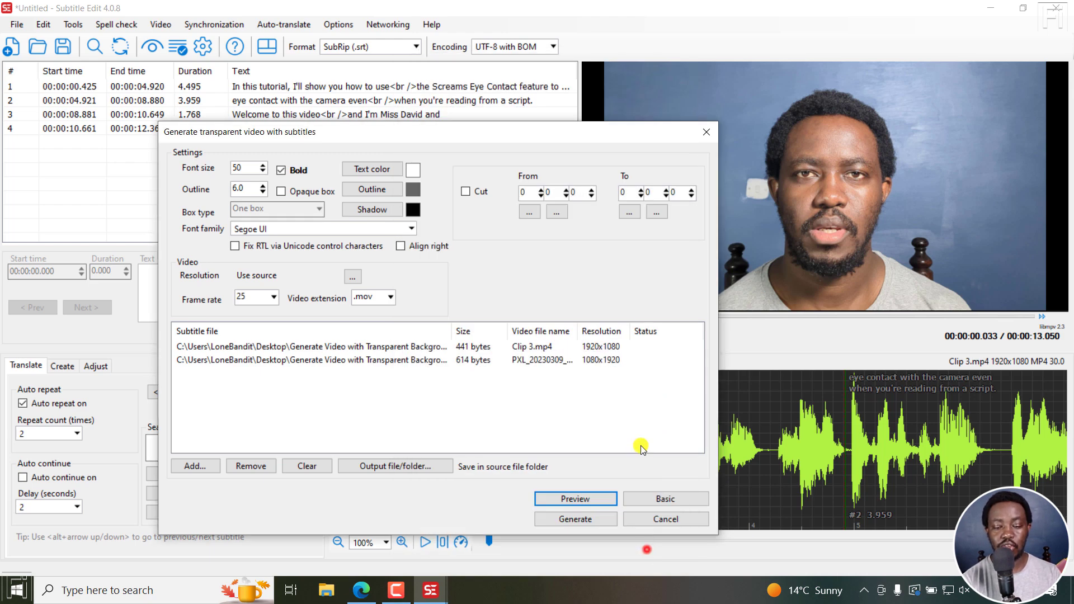
pyautogui.click(706, 132)
# Try the preview in Generate transparent video with subtitles, dismiss its error, and close the window
pyautogui.click(159, 28)
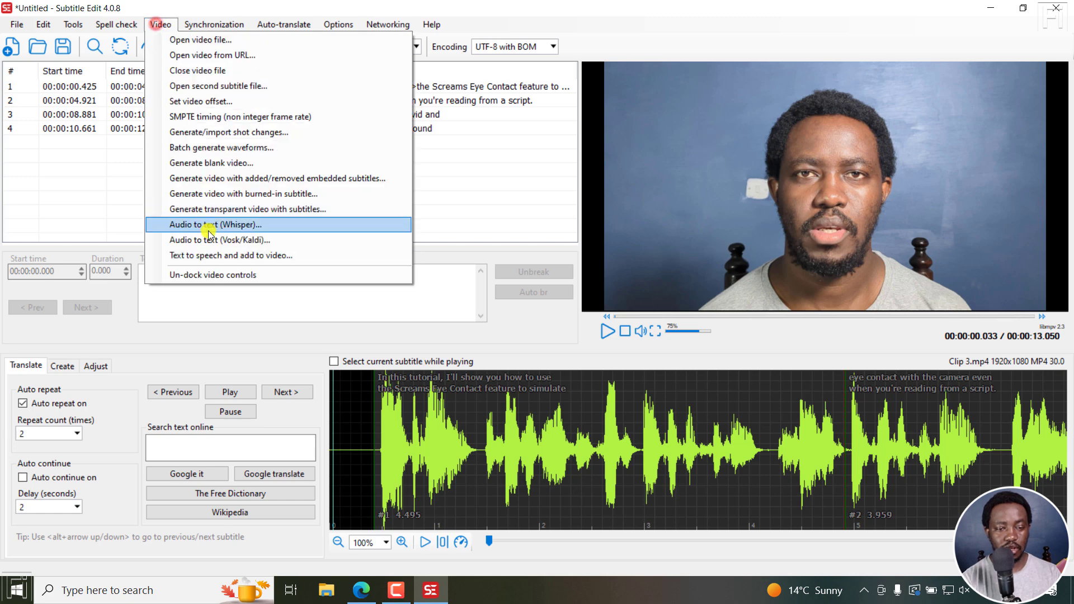
pyautogui.click(233, 211)
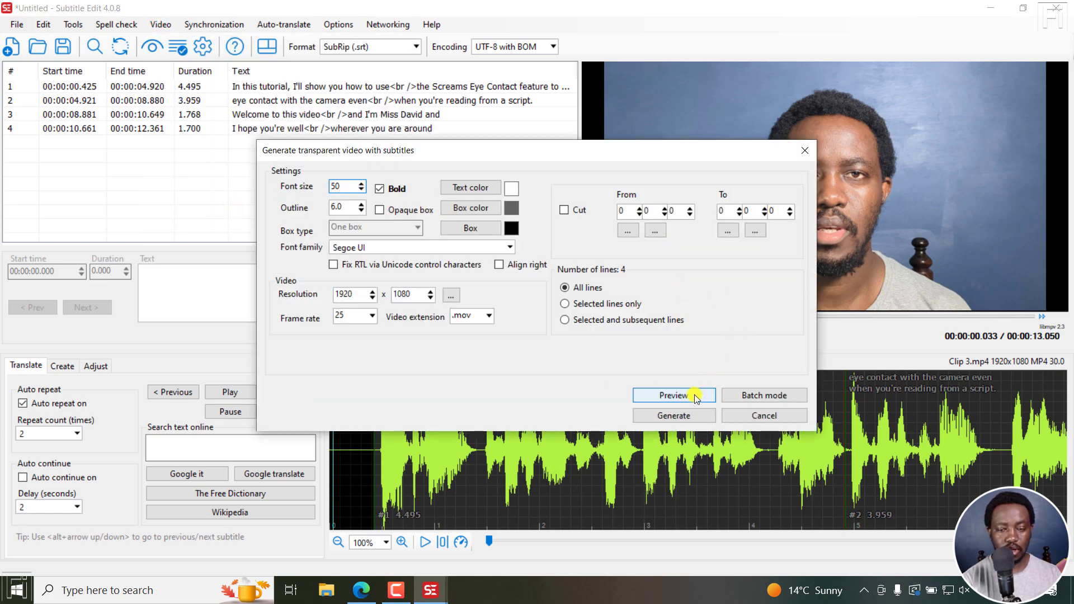
pyautogui.click(679, 394)
pyautogui.click(649, 549)
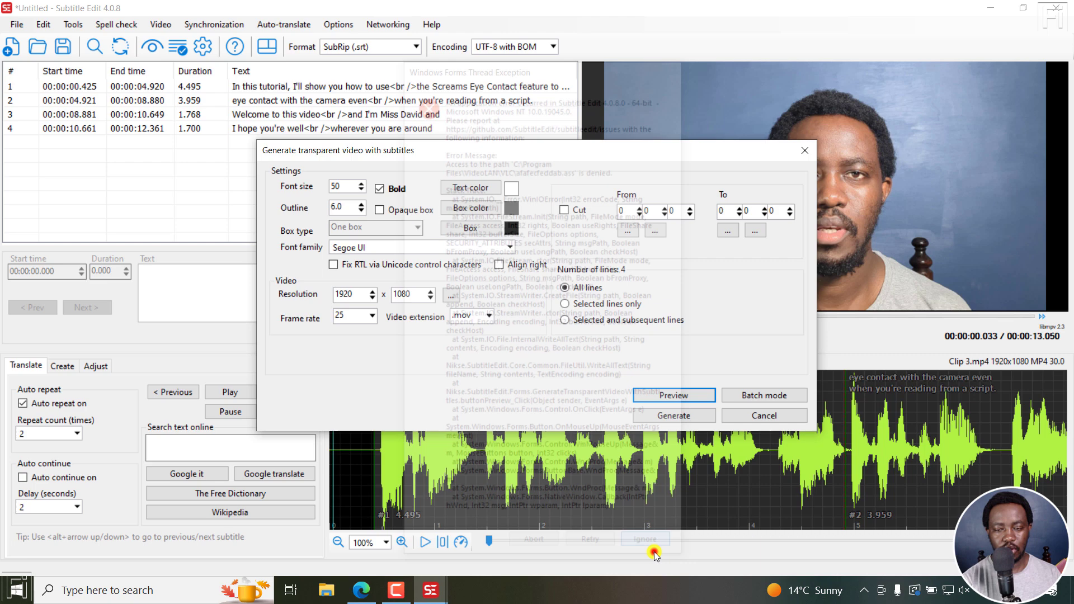
pyautogui.click(808, 151)
# Quit Subtitle Edit without saving the untitled subtitles and relaunch it from Windows search
pyautogui.click(1056, 8)
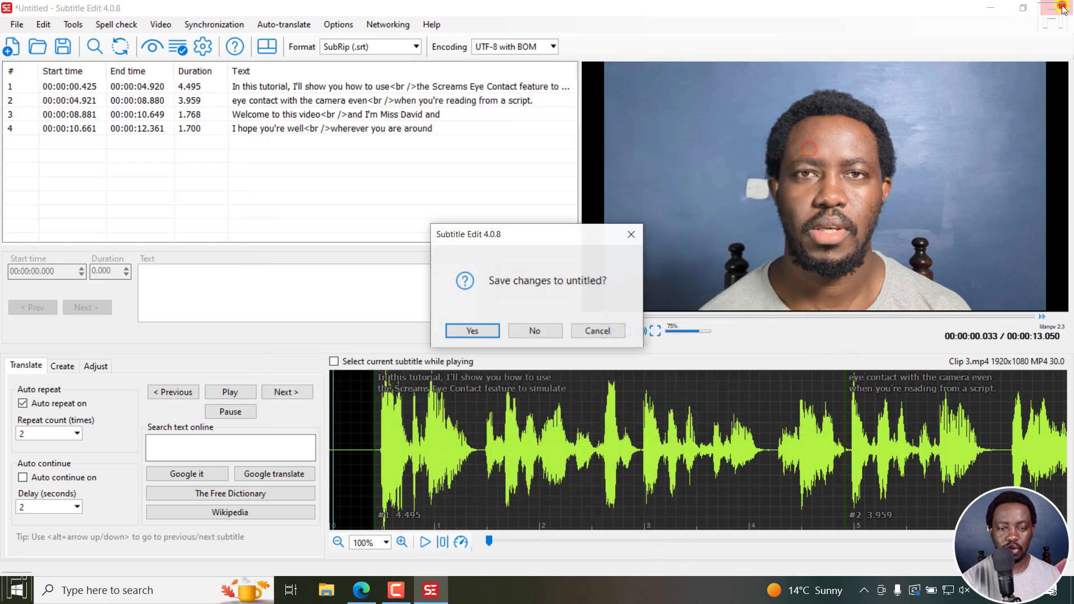
pyautogui.click(529, 331)
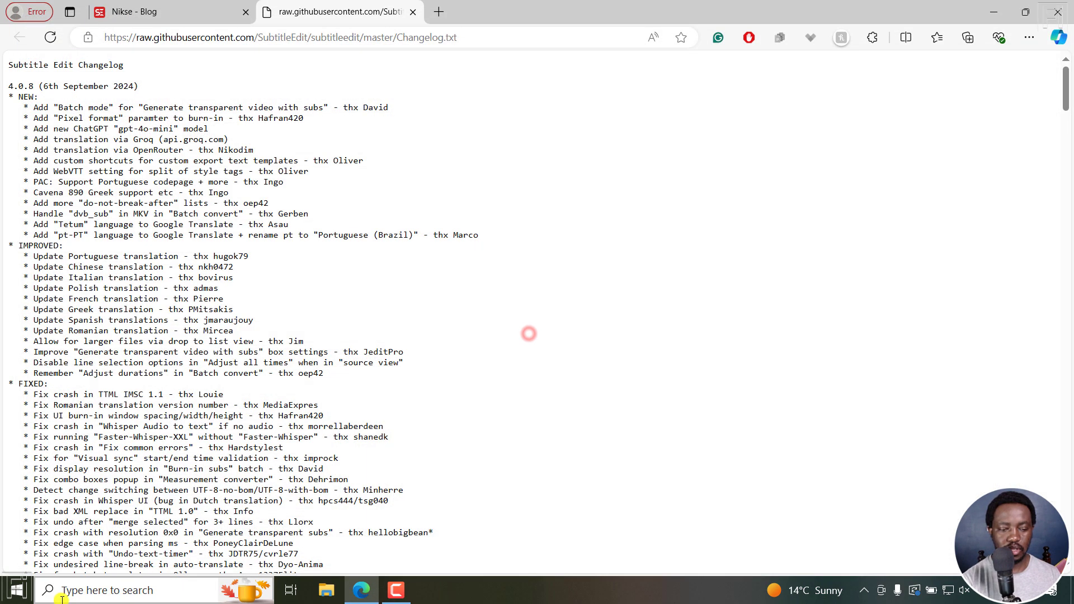
pyautogui.click(94, 594)
pyautogui.click(129, 212)
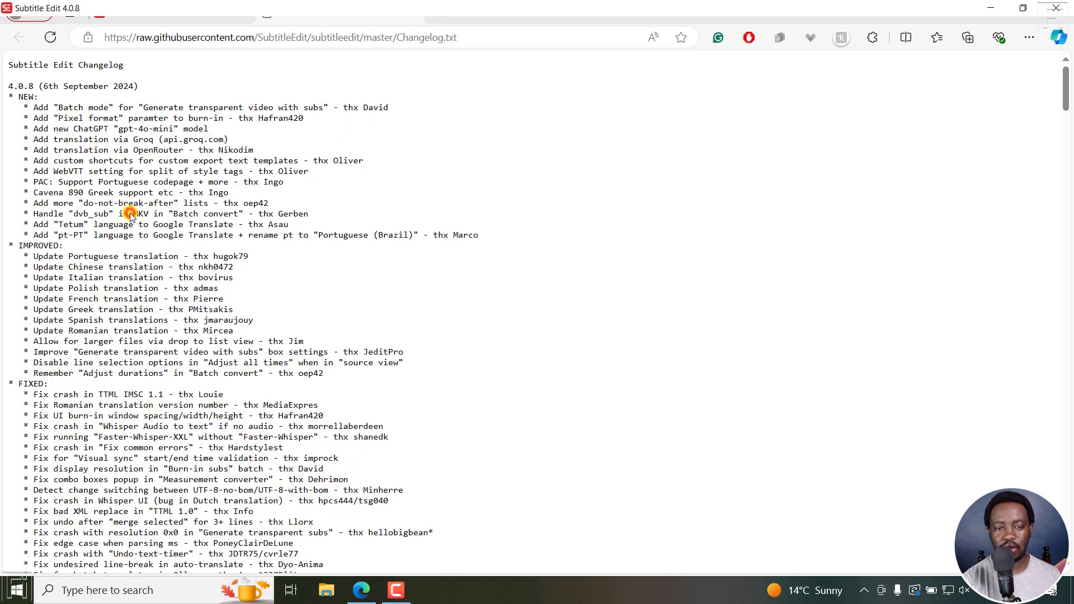
# Load Clip 3.mp4 into the video player
pyautogui.click(160, 24)
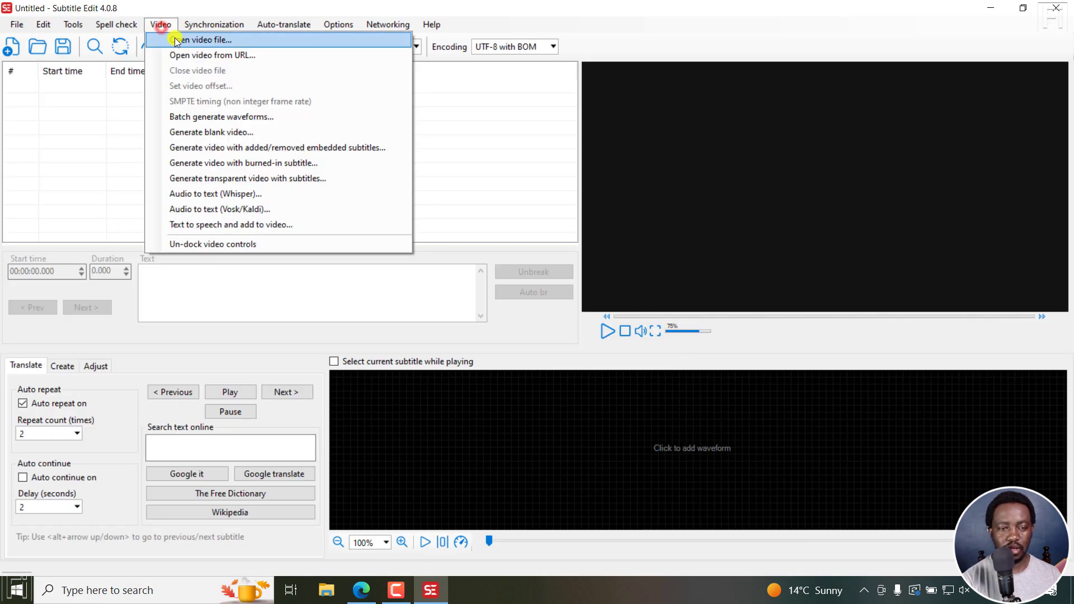
pyautogui.click(174, 38)
pyautogui.click(264, 146)
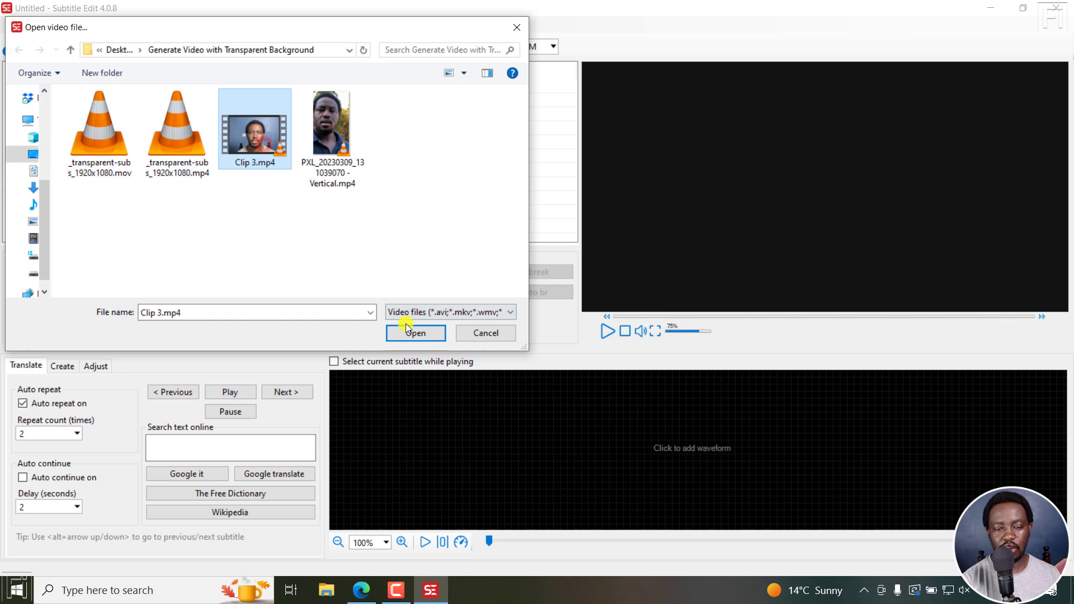
pyautogui.click(415, 334)
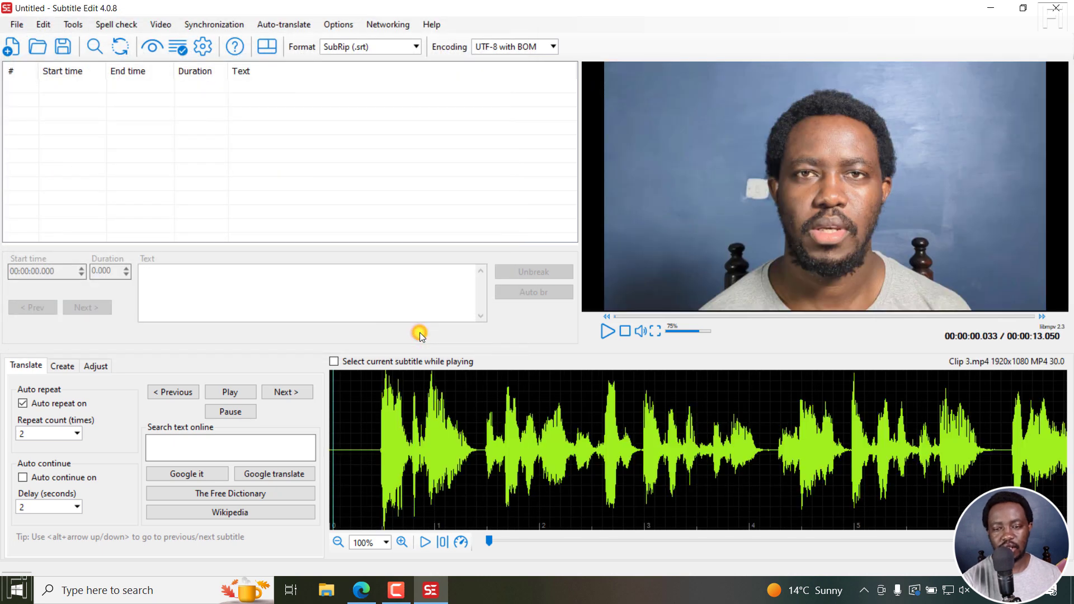
# Transcribe Clip 3.mp4 with Audio to text (Whisper) into four subtitle lines
pyautogui.click(160, 24)
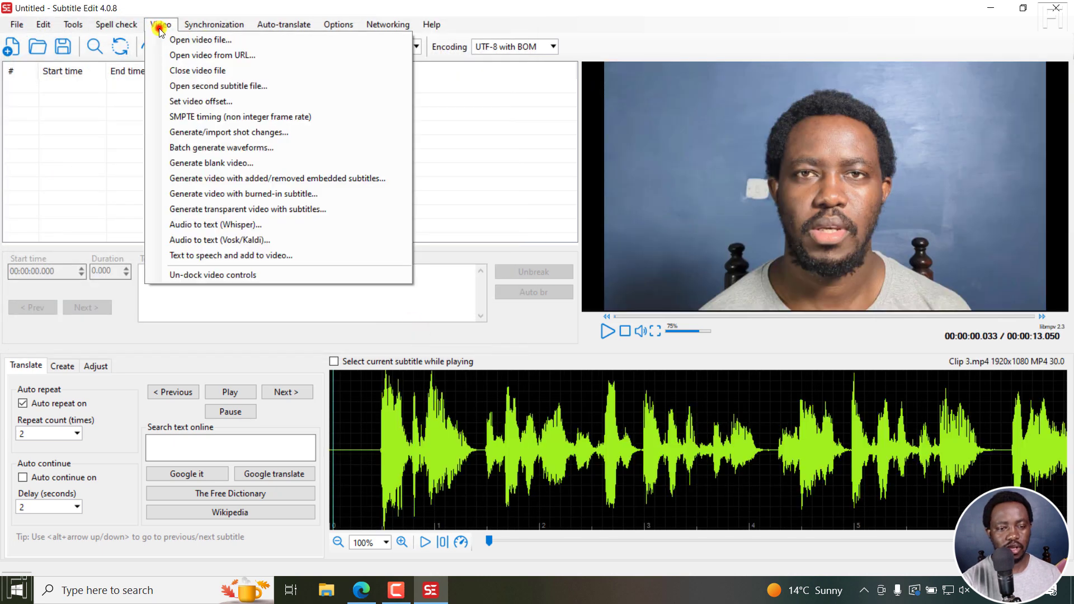
pyautogui.click(213, 226)
pyautogui.click(571, 323)
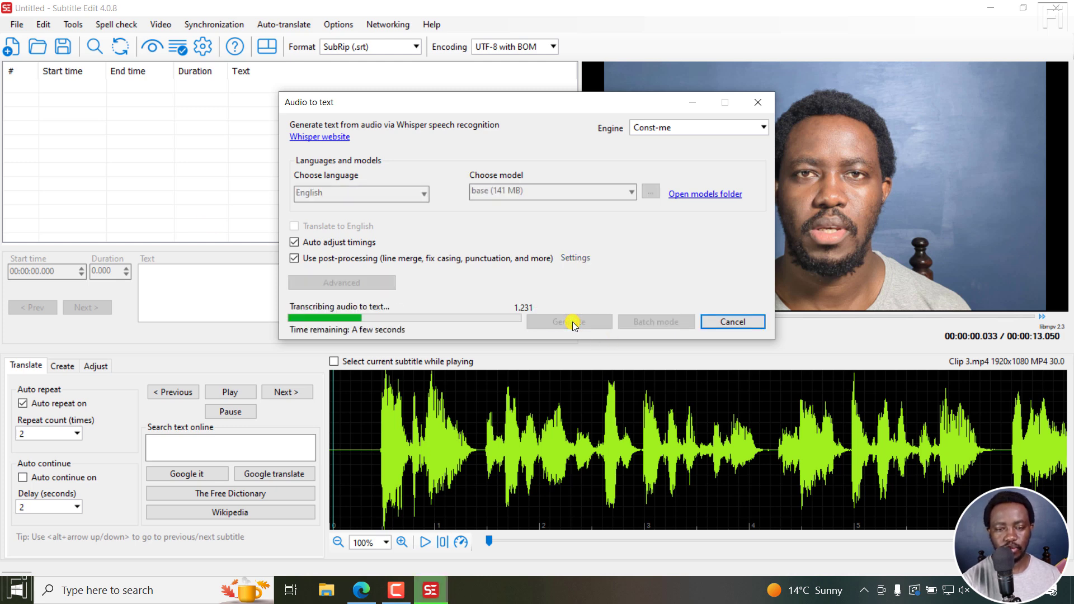
pyautogui.click(173, 24)
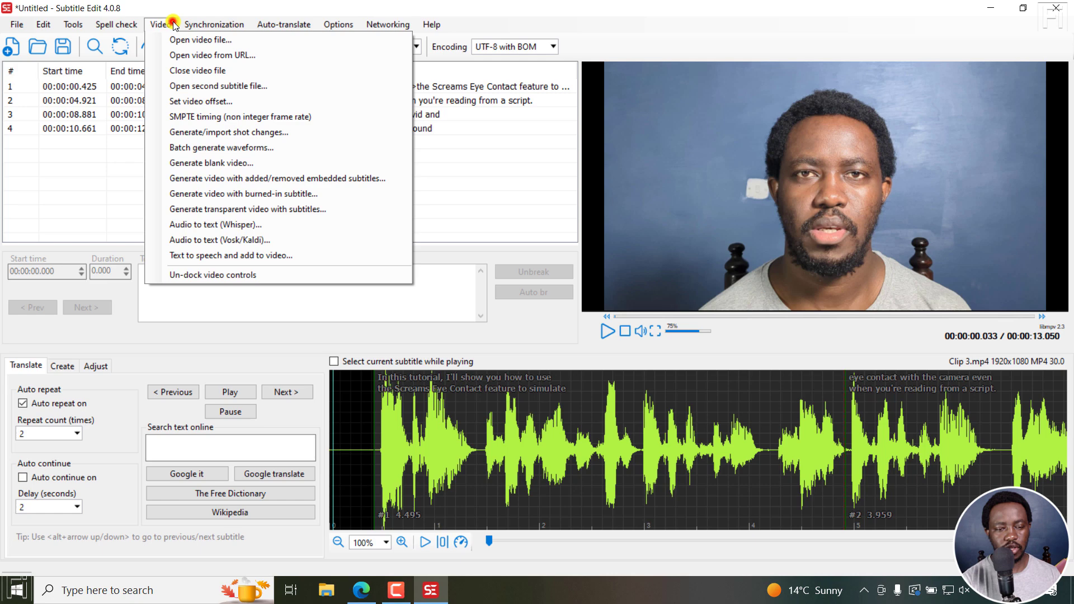
pyautogui.click(224, 209)
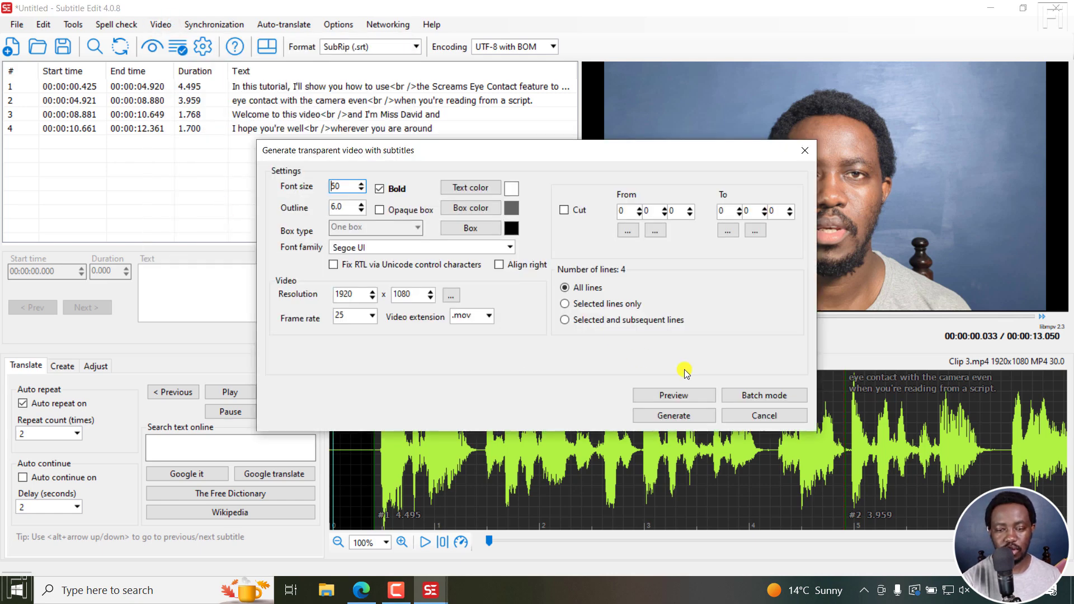
pyautogui.click(666, 398)
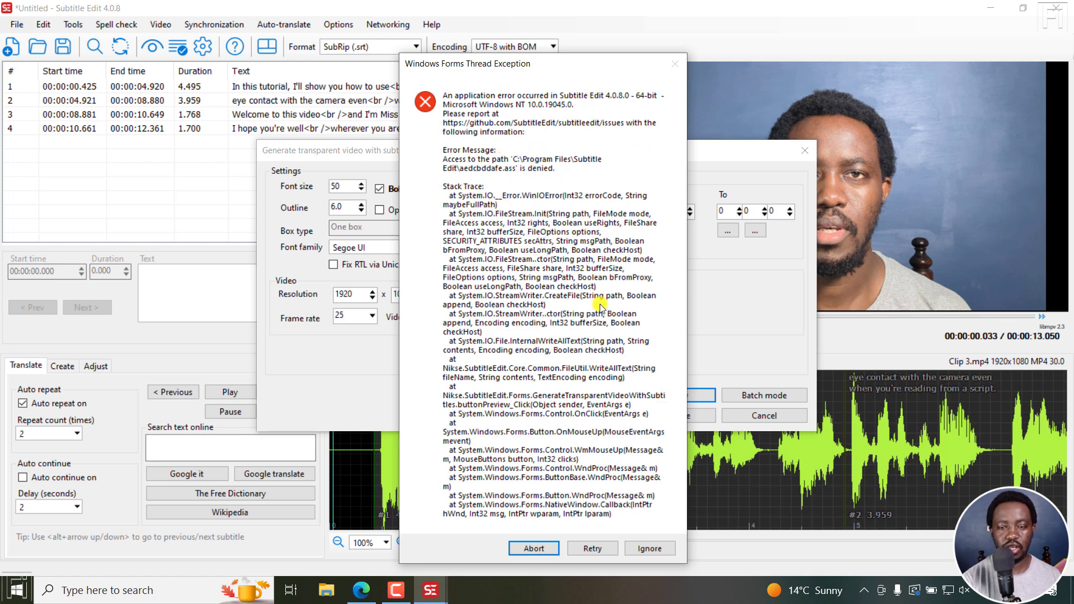
pyautogui.click(656, 550)
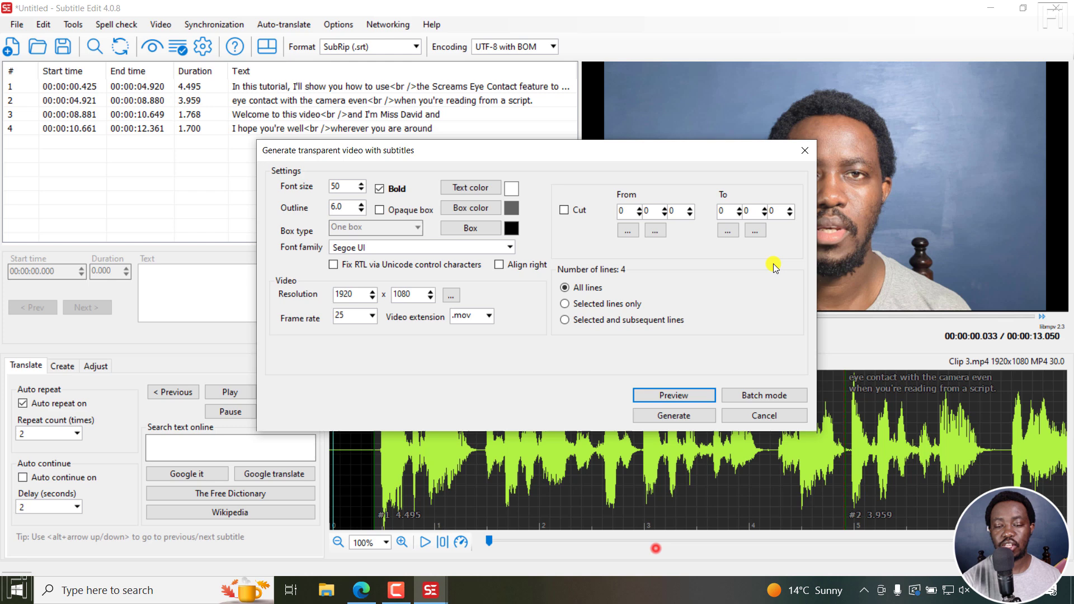
pyautogui.moveTo(702, 149); pyautogui.dragTo(476, 126)
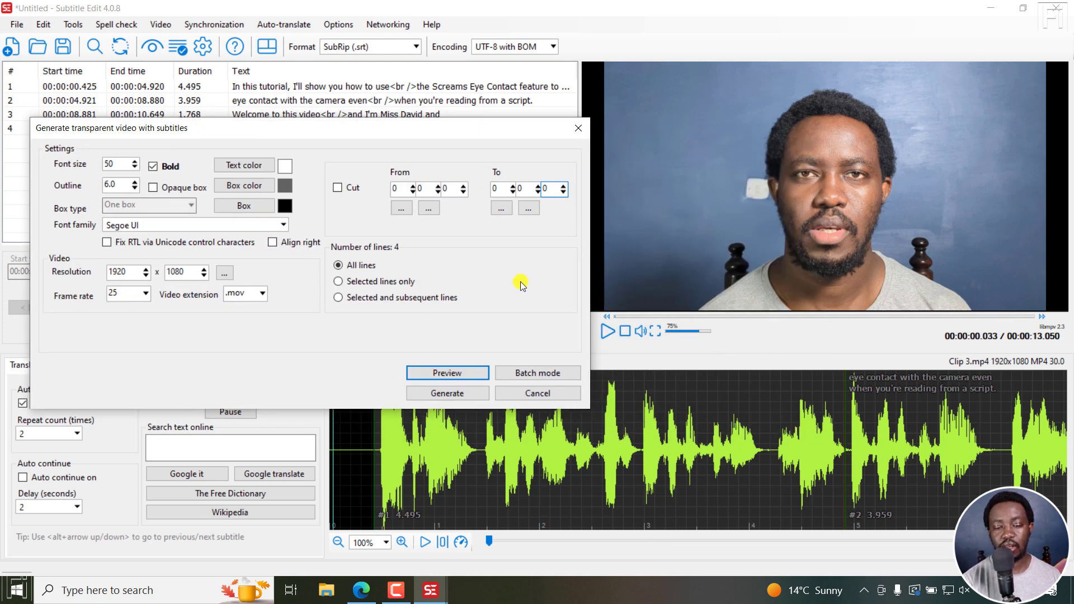
pyautogui.click(573, 132)
pyautogui.click(160, 25)
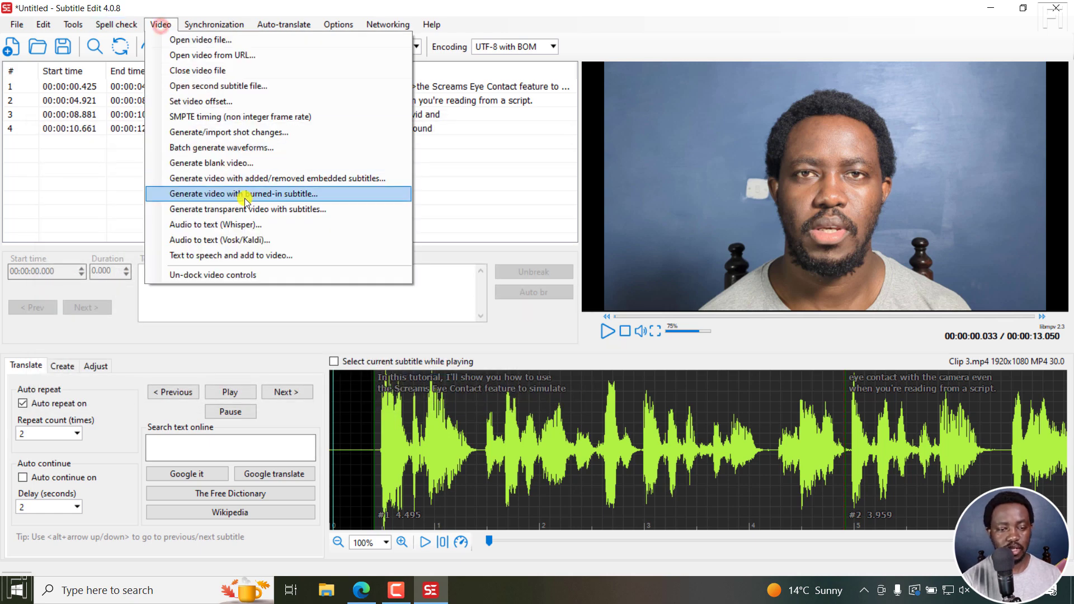
pyautogui.click(234, 193)
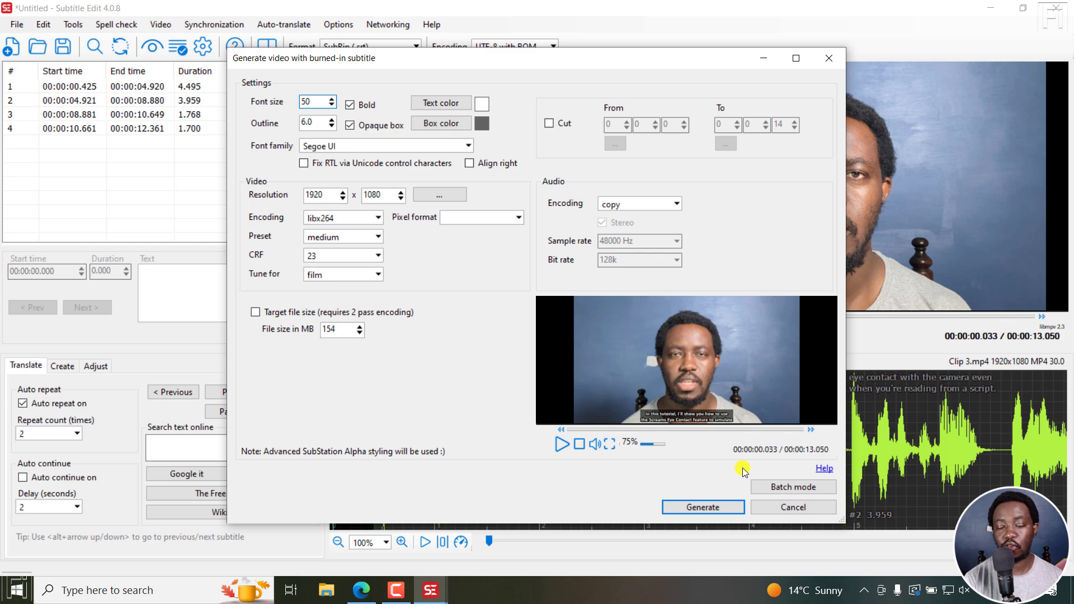
pyautogui.click(830, 59)
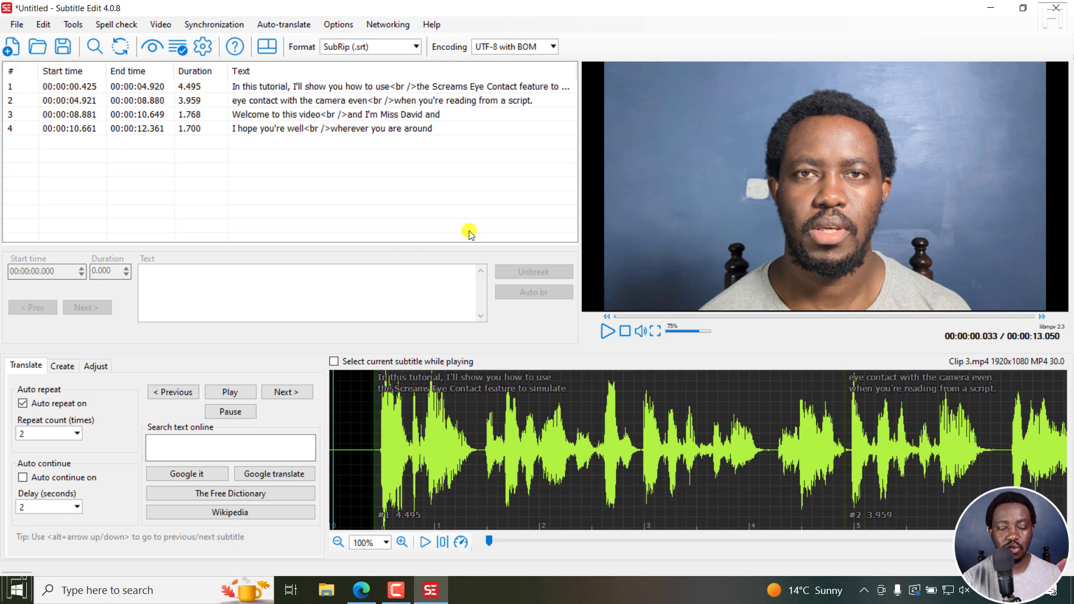
# Follow the nikse.dk 4.0.8 'now available' link to GitHub and scroll to the release assets
pyautogui.click(362, 590)
pyautogui.click(184, 6)
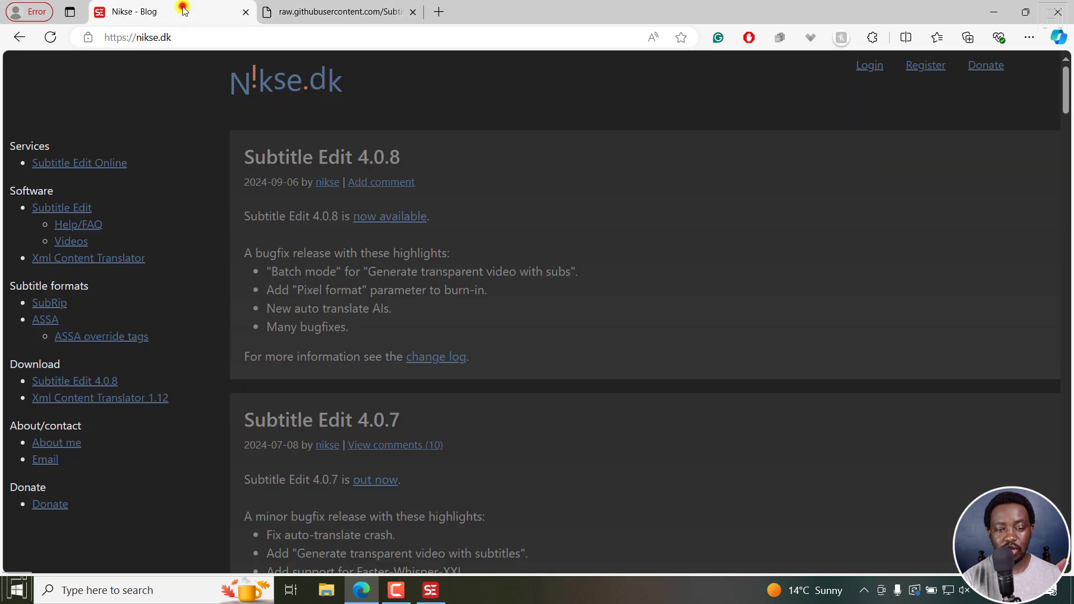
pyautogui.click(399, 220)
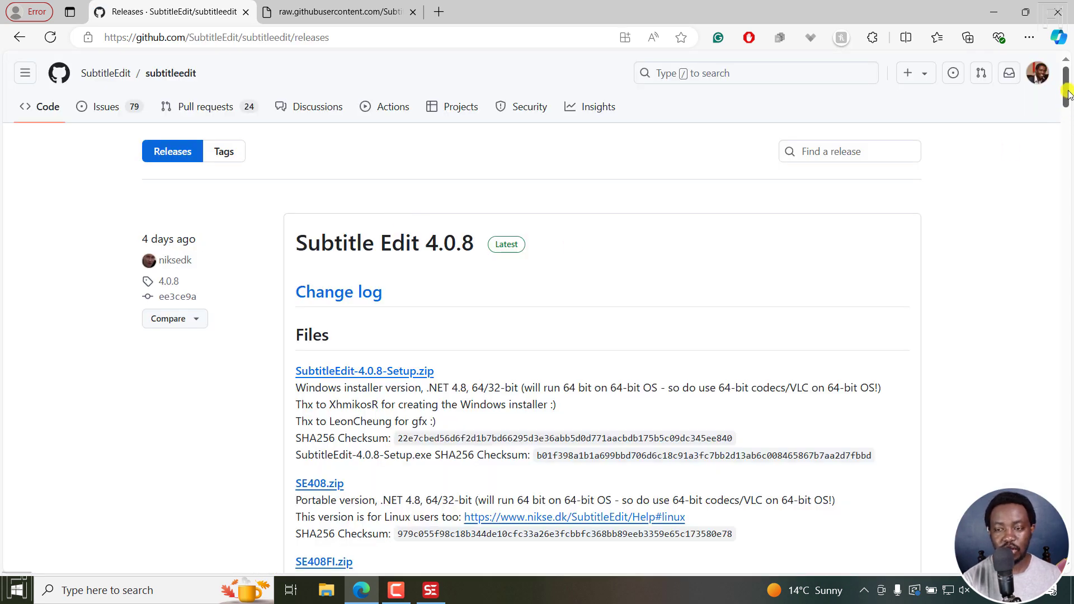
pyautogui.moveTo(1068, 95); pyautogui.dragTo(1069, 130)
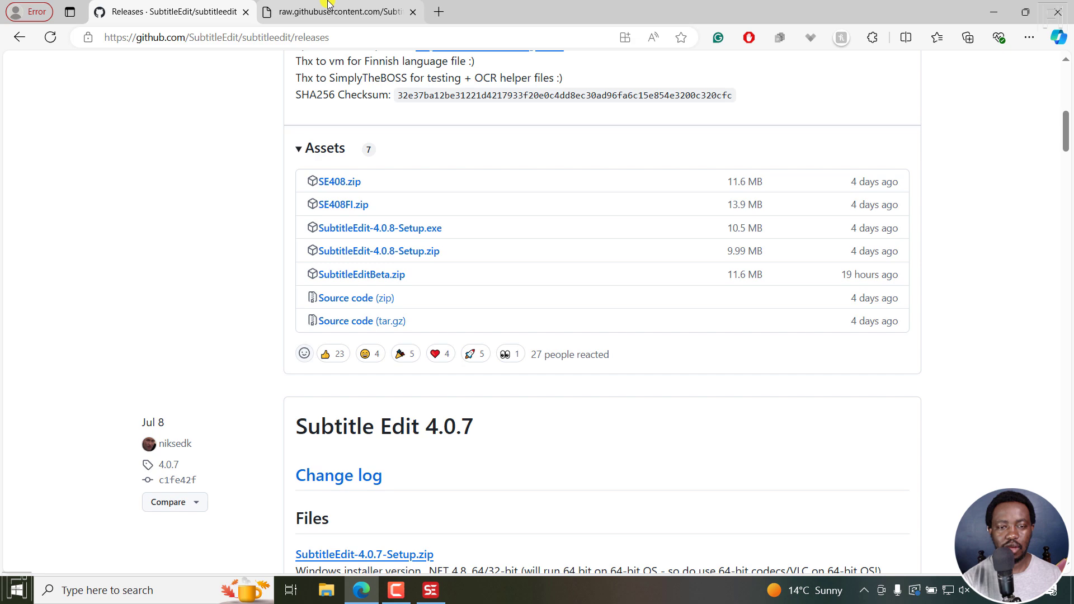
# Bring Subtitle Edit back to the front with the four Whisper lines and Clip 3.mp4
pyautogui.click(441, 597)
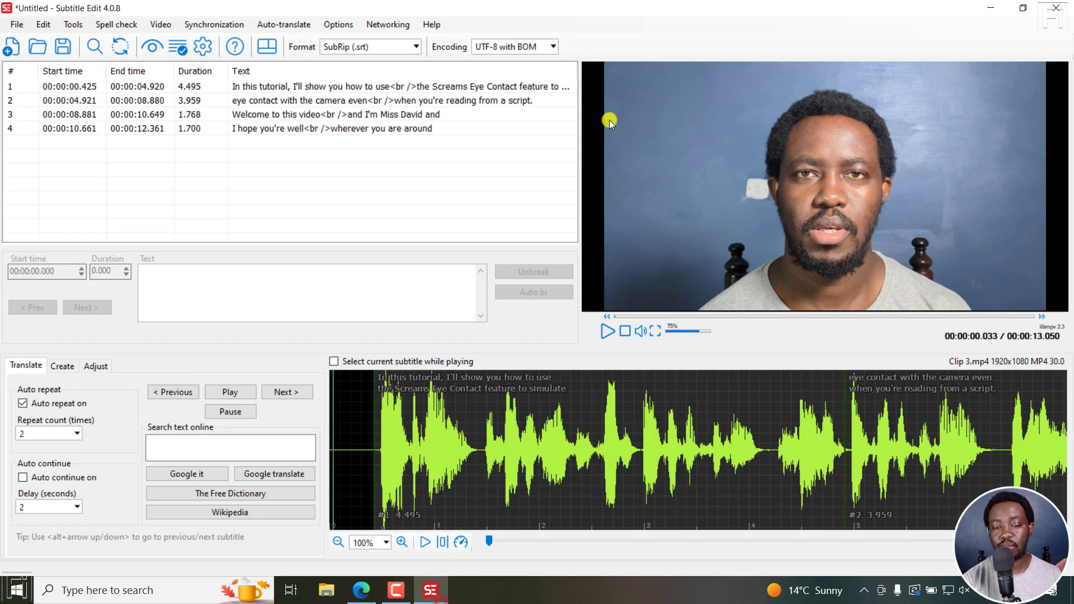